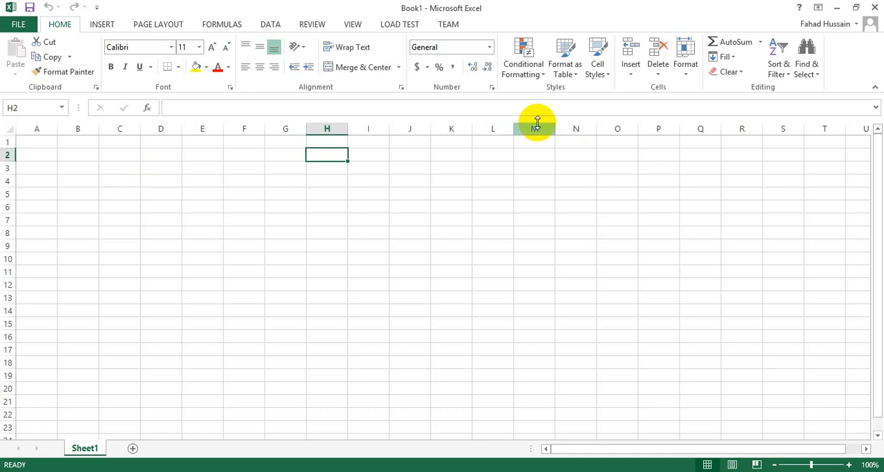
# Enter the heading "Serial No/Roll No/ Enrol. No" in cell D4 and fit column D's width to it
pyautogui.click(159, 178)
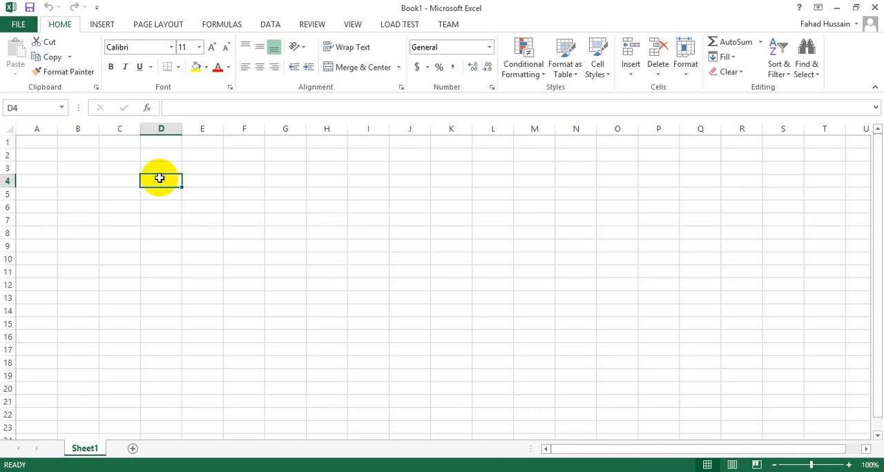
pyautogui.write('Ser')
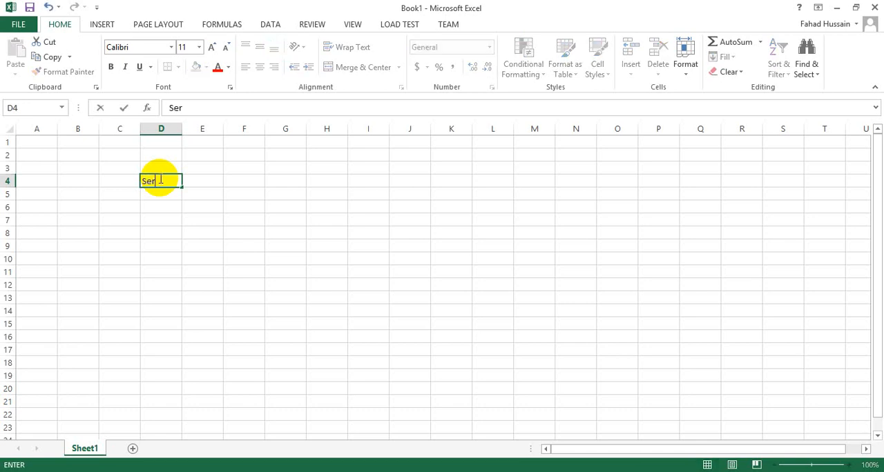
pyautogui.write('ial No/Roll N')
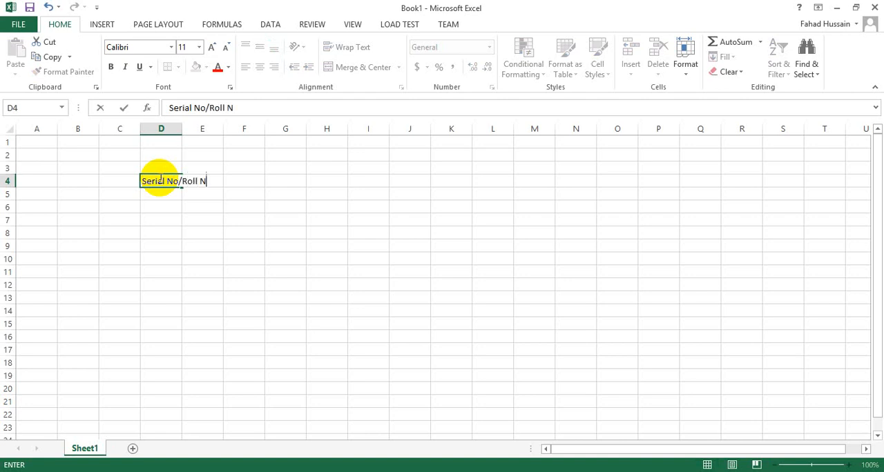
pyautogui.write('o/ Enrol. No')
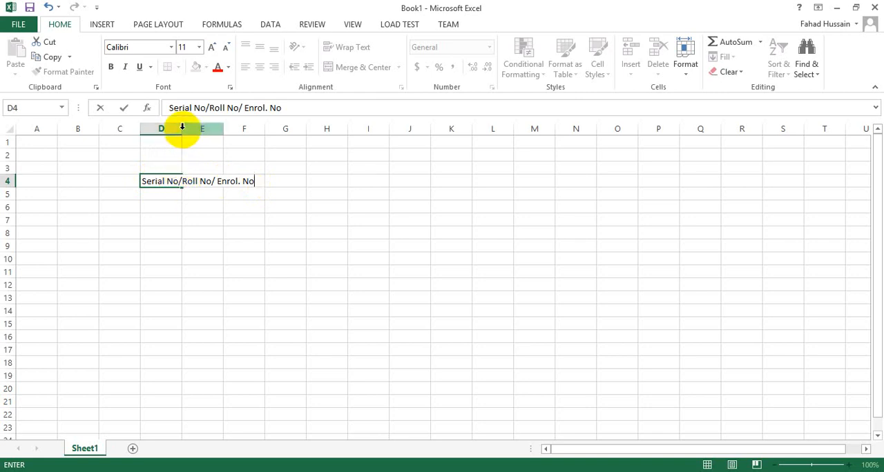
pyautogui.click(159, 160)
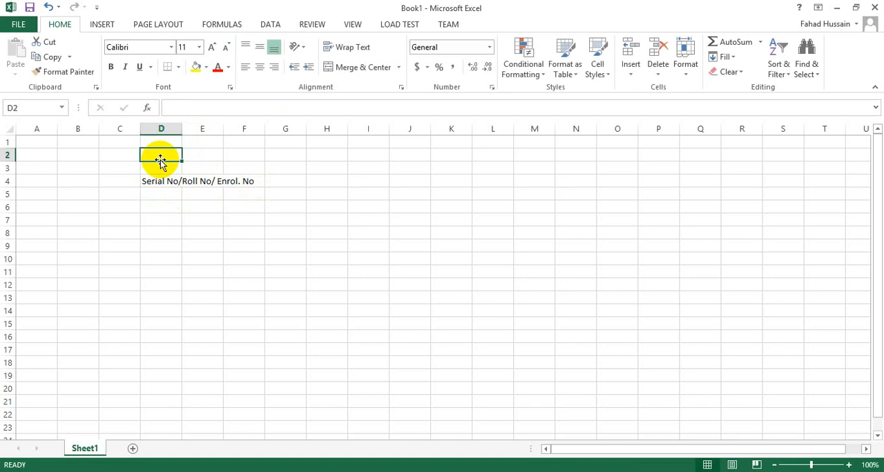
pyautogui.doubleClick(184, 127)
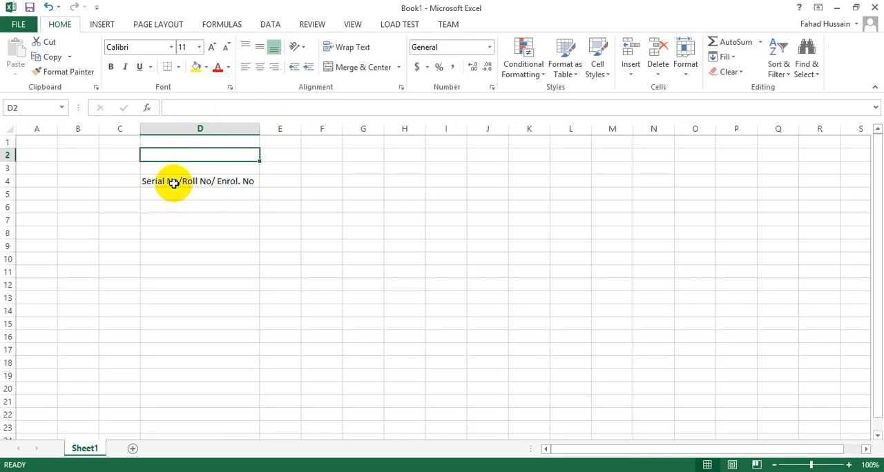
pyautogui.click(178, 204)
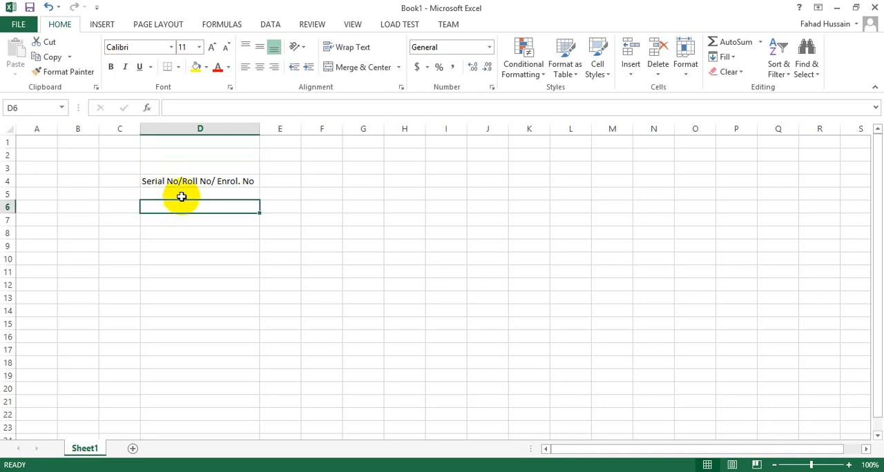
pyautogui.click(207, 180)
pyautogui.click(180, 233)
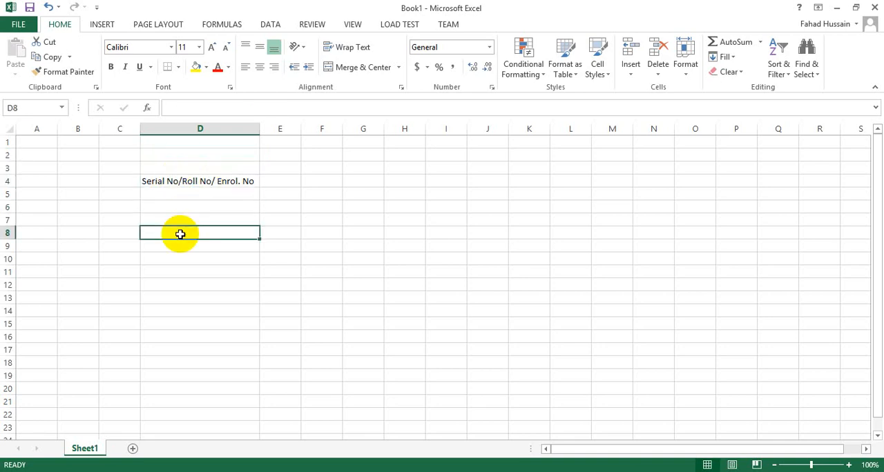
# Enter the headings "Name" in cell E4 and "Fathers' Name" in cell F4
pyautogui.click(280, 184)
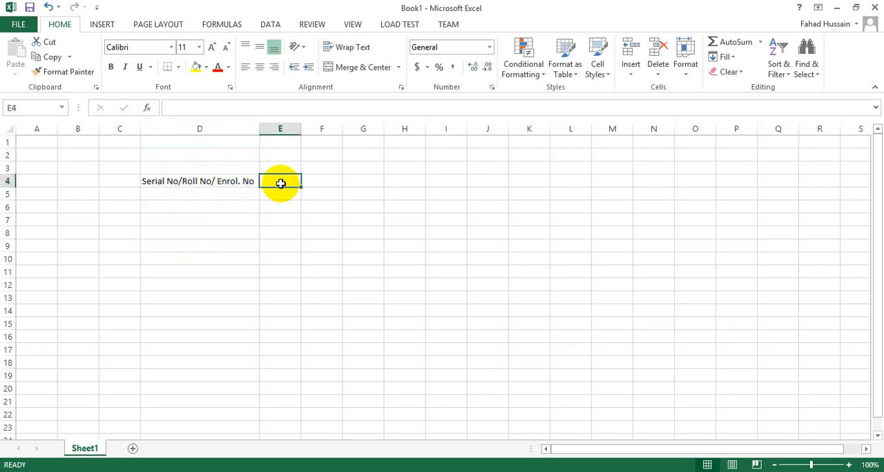
pyautogui.write('Name')
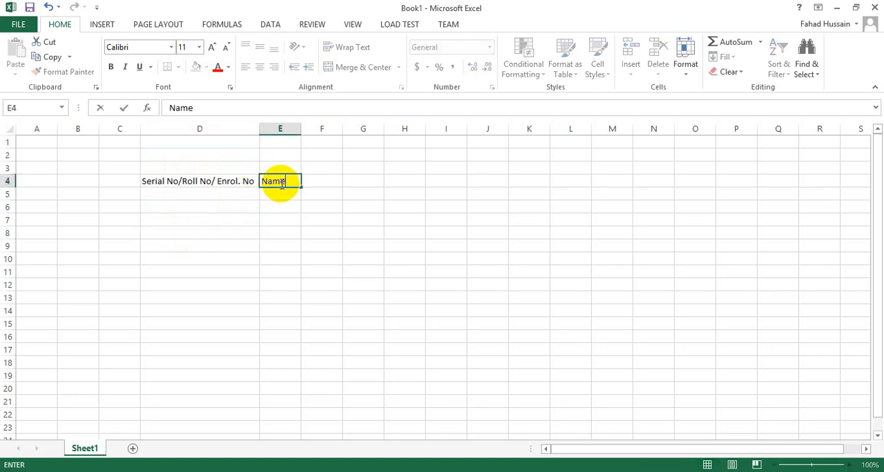
pyautogui.press('Tab')
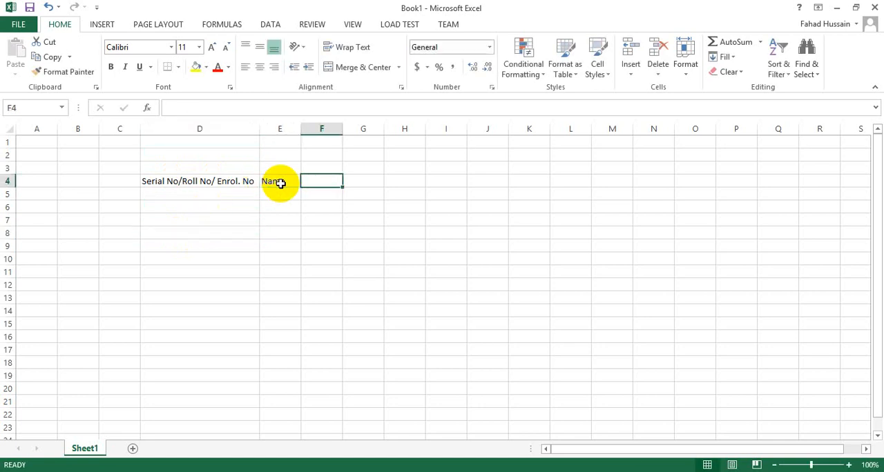
pyautogui.write("Fathers' Name`")
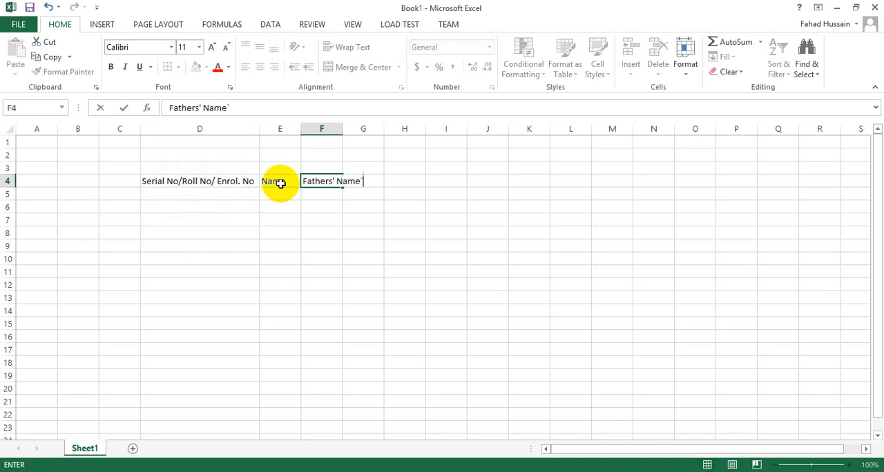
pyautogui.press('BackSpace')
pyautogui.press('Tab')
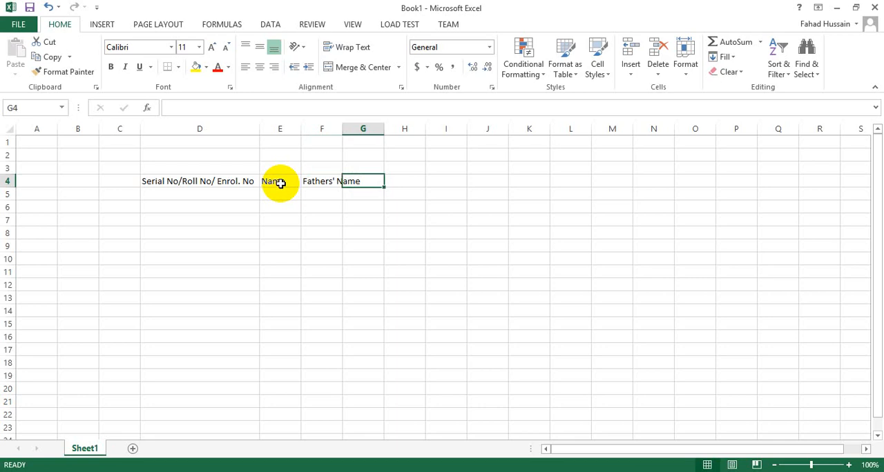
# Enter the subject heading "Maths" in cell G4
pyautogui.write('Maths')
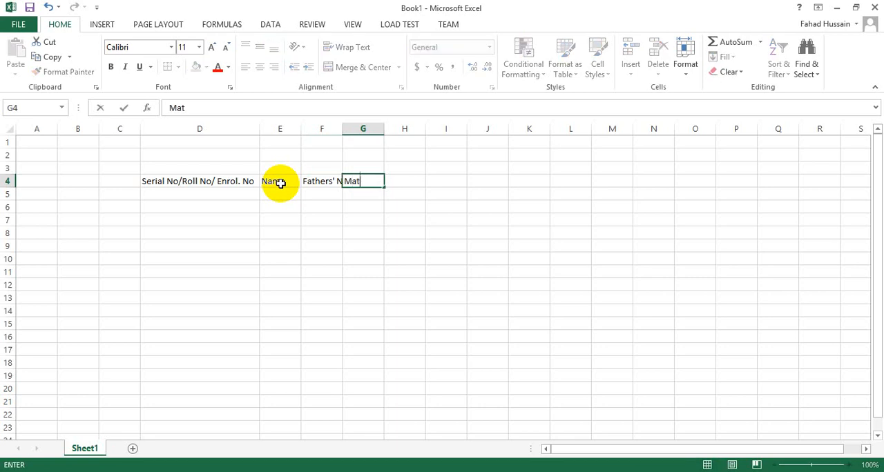
pyautogui.press('Tab')
pyautogui.write('England')
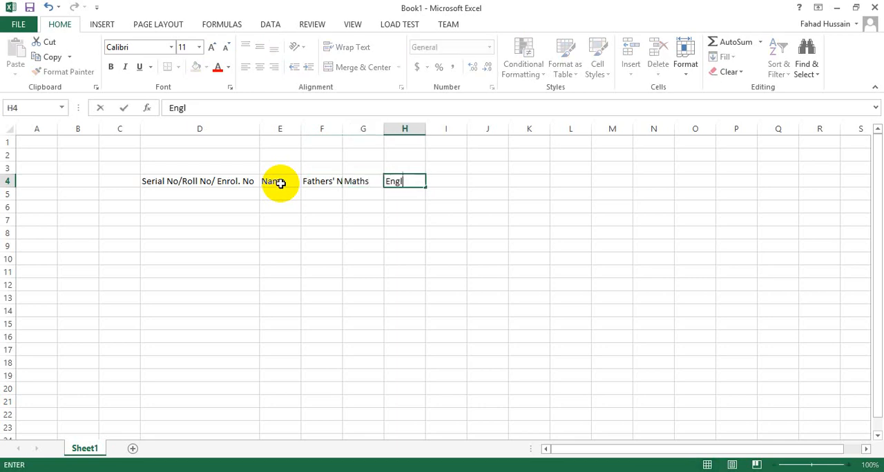
pyautogui.press('BackSpace')
pyautogui.press('BackSpace')
pyautogui.press('BackSpace')
pyautogui.write('lish')
pyautogui.press('Tab')
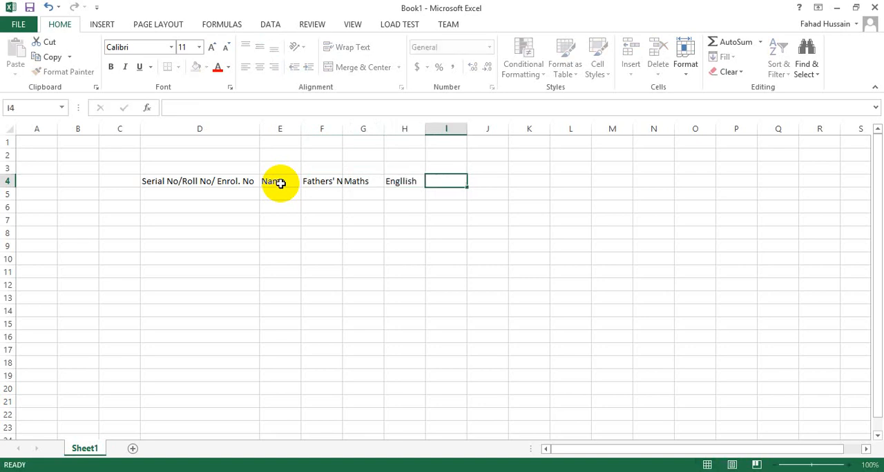
pyautogui.press('Left')
pyautogui.press('Left')
pyautogui.press('BackSpace')
pyautogui.write('english')
pyautogui.press('Escape')
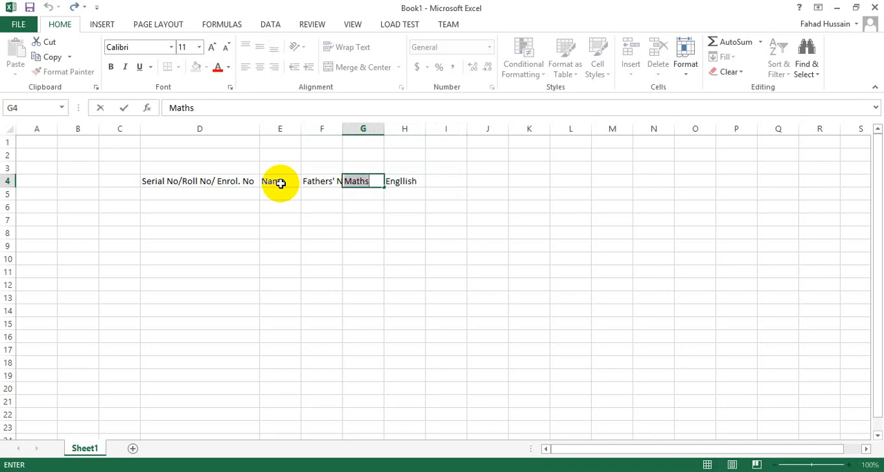
# Set the subject heading in cell H4 to "English"
pyautogui.press('Right')
pyautogui.press('Right')
pyautogui.press('Left')
pyautogui.write('English')
pyautogui.hotkey('ctrl', 'Return')
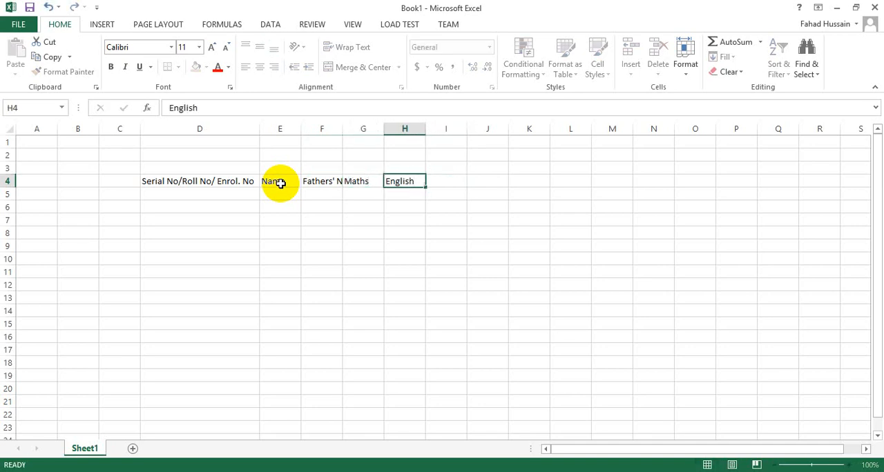
# Enter the subject headings "Urdu" in cell I4 and "Computer" in cell J4
pyautogui.press('Right')
pyautogui.write('Ur')
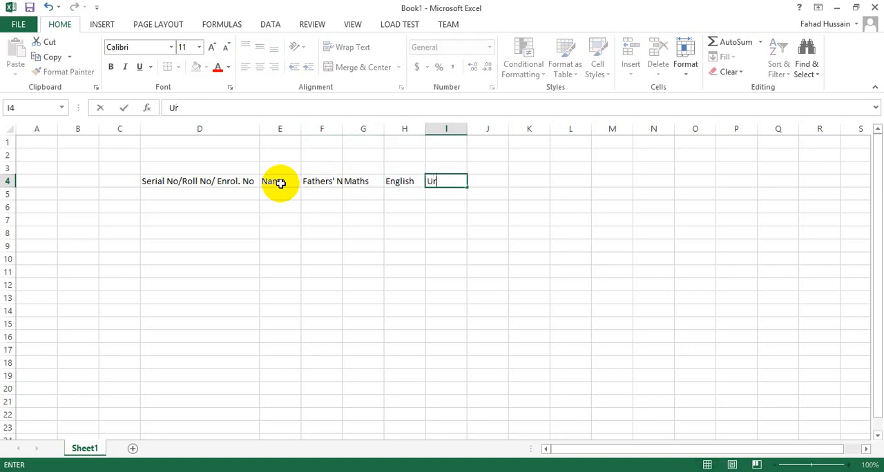
pyautogui.write('du')
pyautogui.hotkey('ctrl', 'Return')
pyautogui.press('Right')
pyautogui.write('Computer')
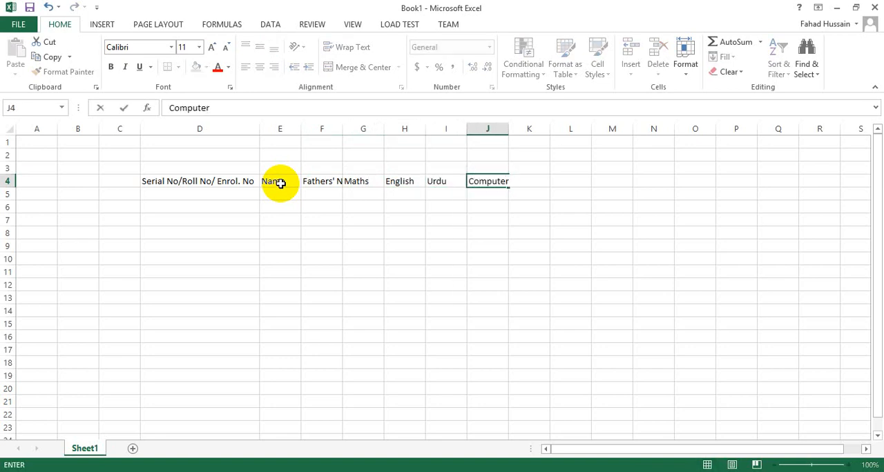
pyautogui.press('Right')
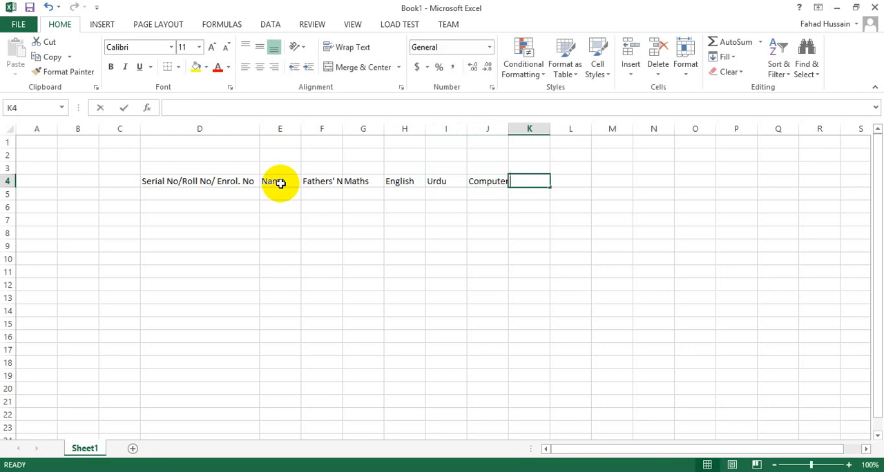
# Enter the headings "Physics" in cell K4 and "Total" in cell L4
pyautogui.write('Pys')
pyautogui.press('BackSpace')
pyautogui.press('BackSpace')
pyautogui.write('hysics')
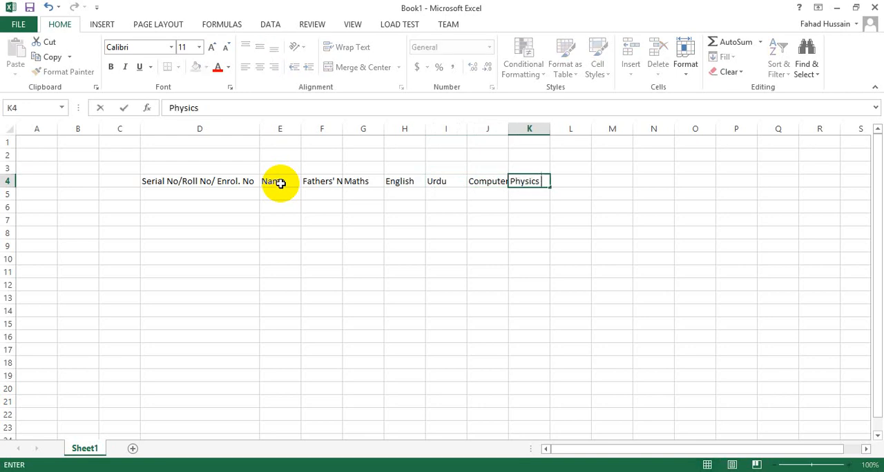
pyautogui.hotkey('ctrl', 'Return')
pyautogui.press('Right')
pyautogui.write('Total')
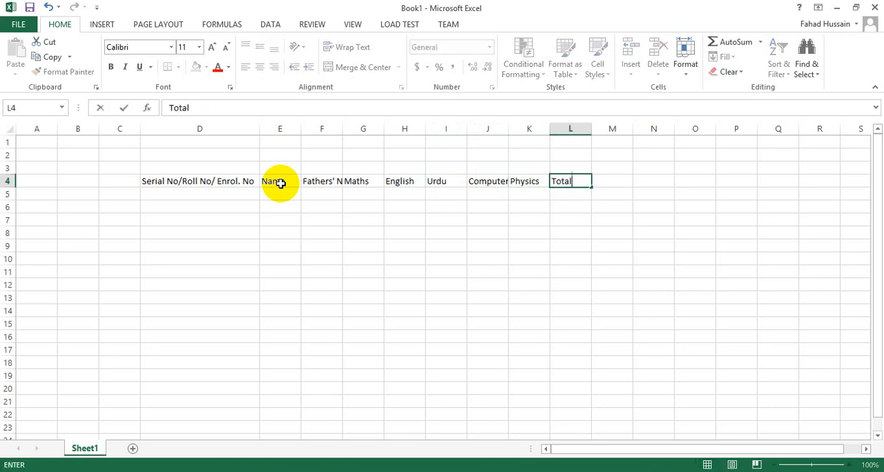
pyautogui.press('Tab')
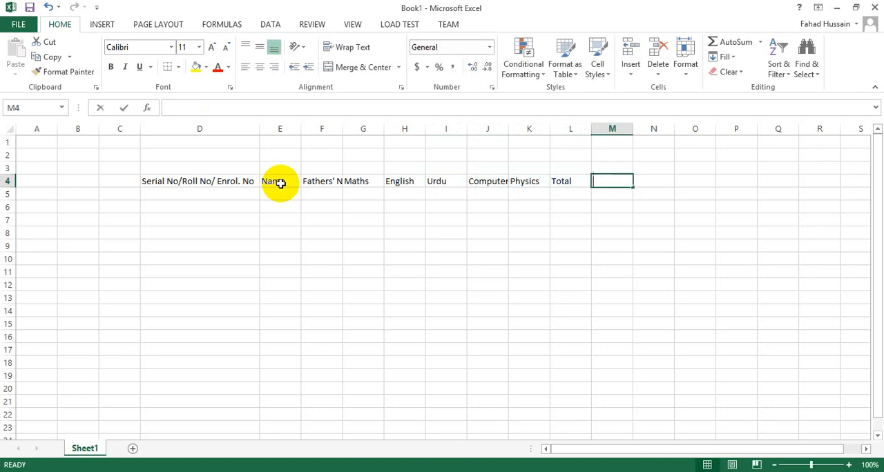
# Enter the headings "Percentage" in cell M4 and "Grade" in cell N4
pyautogui.write('Percentage')
pyautogui.hotkey('ctrl', 'Return')
pyautogui.press('Right')
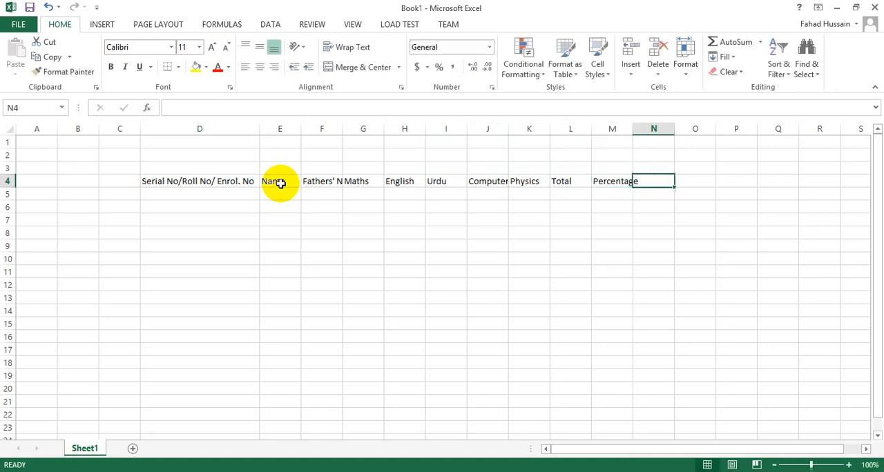
pyautogui.write('Grade')
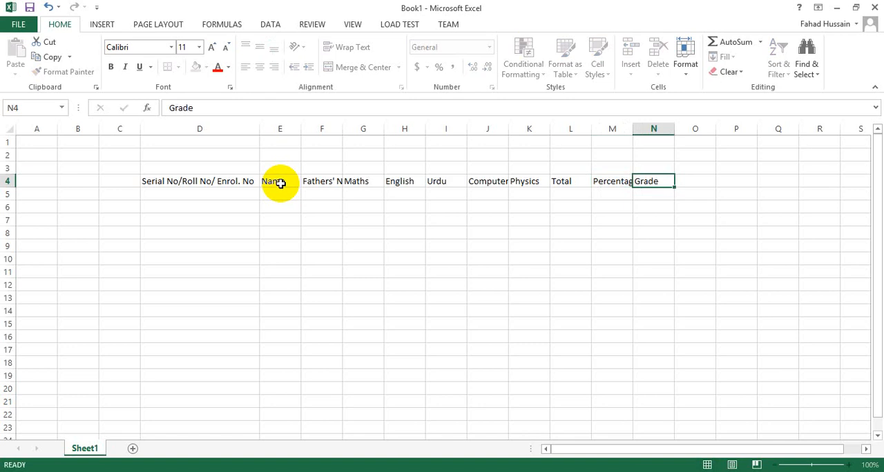
pyautogui.press('Right')
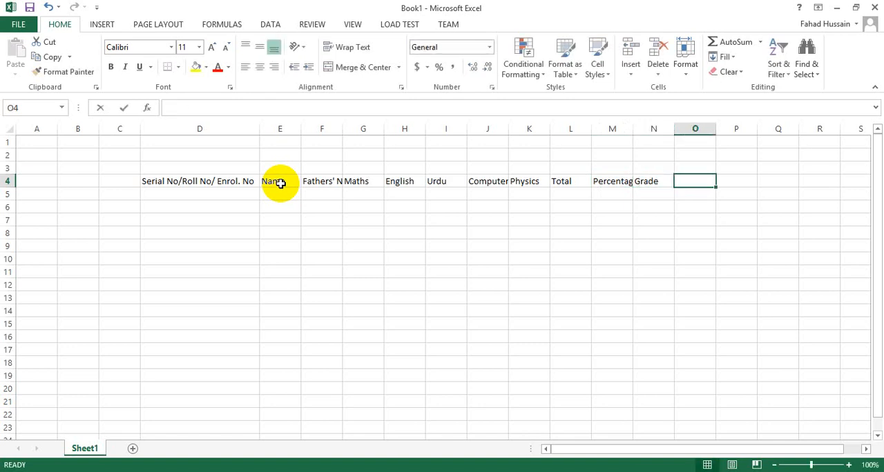
# Enter the headings "Result" in cell O4 and "Rank" in cell P4
pyautogui.write('Resutl')
pyautogui.press('BackSpace')
pyautogui.press('BackSpace')
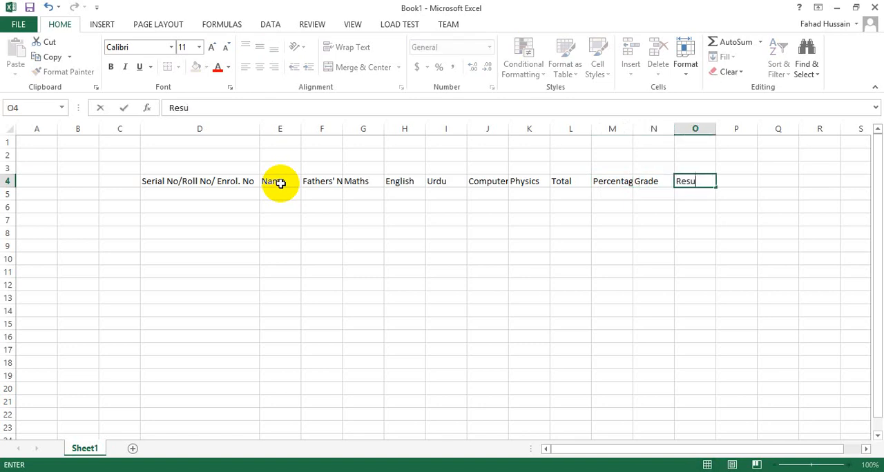
pyautogui.write('lt')
pyautogui.press('Right')
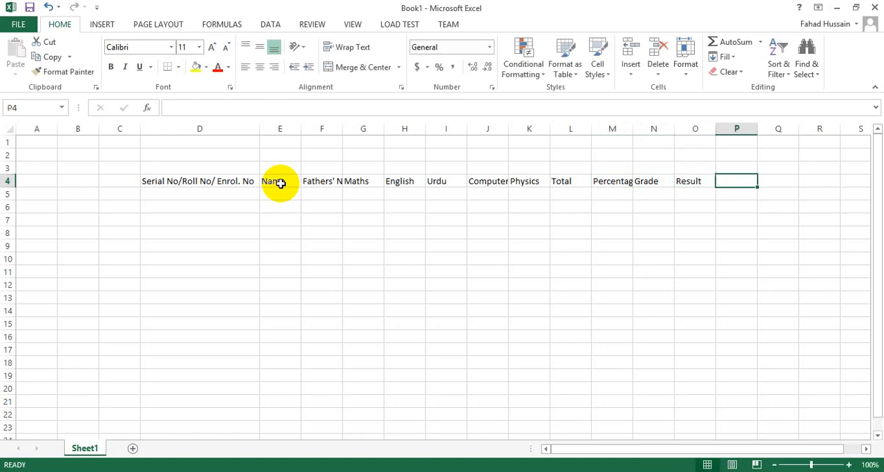
pyautogui.write('Rank')
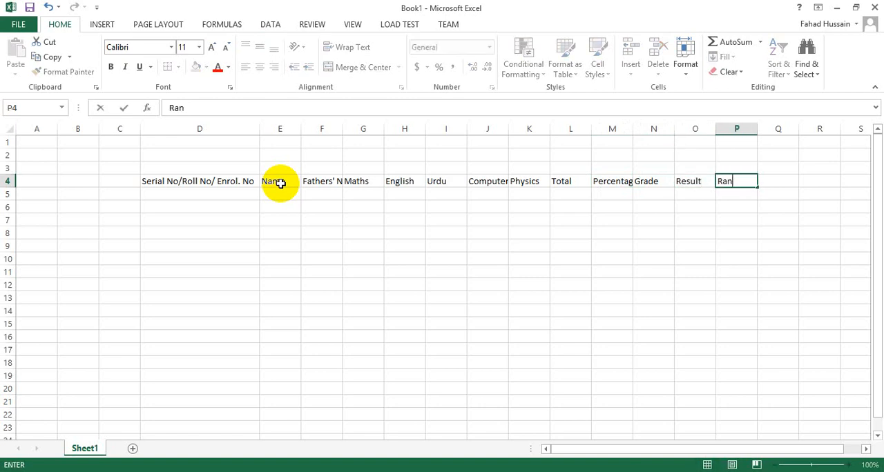
pyautogui.hotkey('ctrl', 'Return')
pyautogui.press('Left')
pyautogui.press('Left')
pyautogui.press('Left')
pyautogui.press('Down')
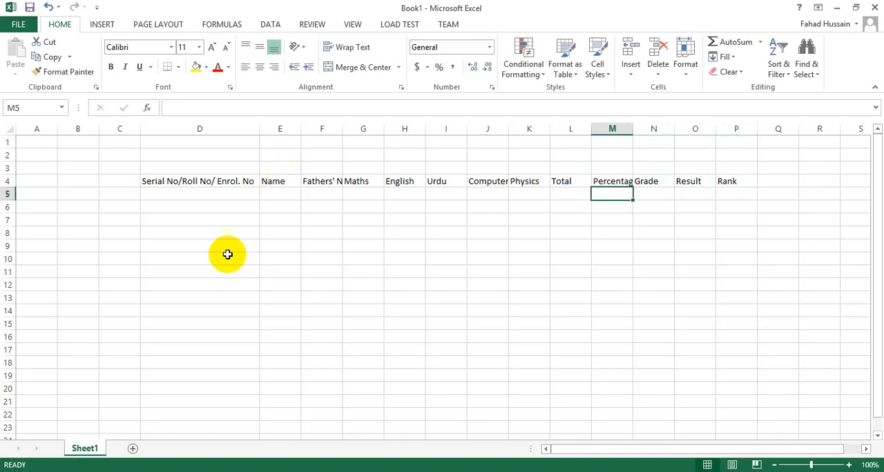
# Fit the widths of the Computer, Percentage and Fathers' Name columns to their headings and select cell D5
pyautogui.doubleClick(509, 130)
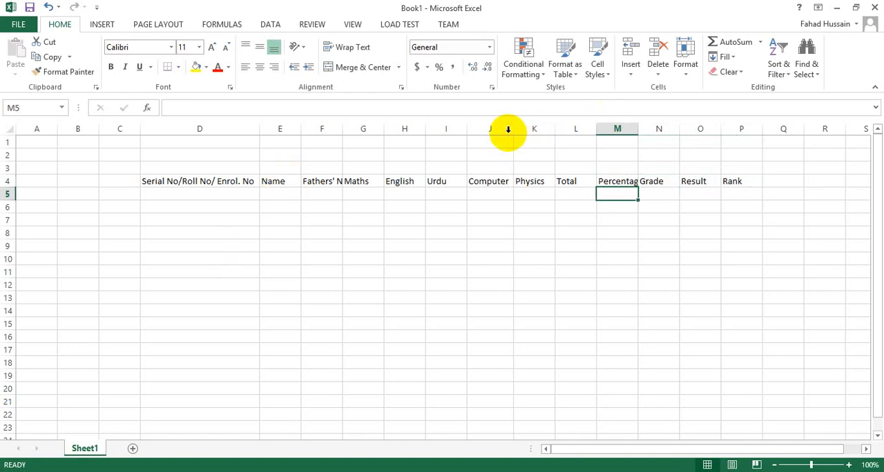
pyautogui.doubleClick(638, 129)
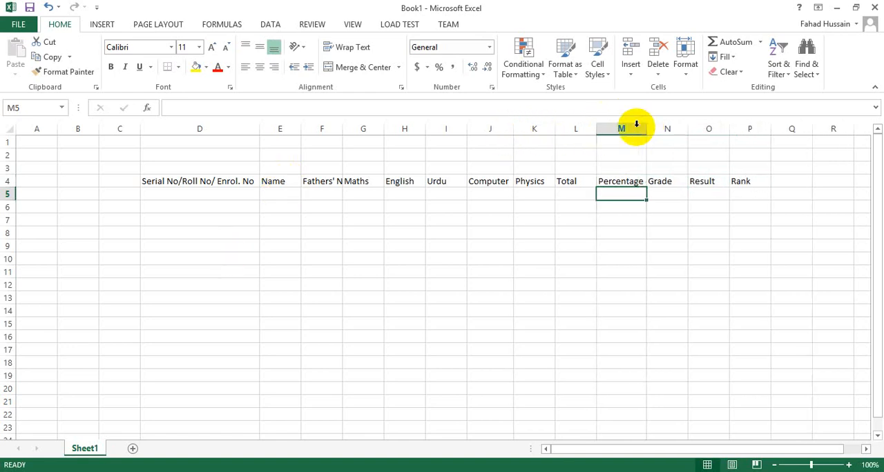
pyautogui.doubleClick(342, 130)
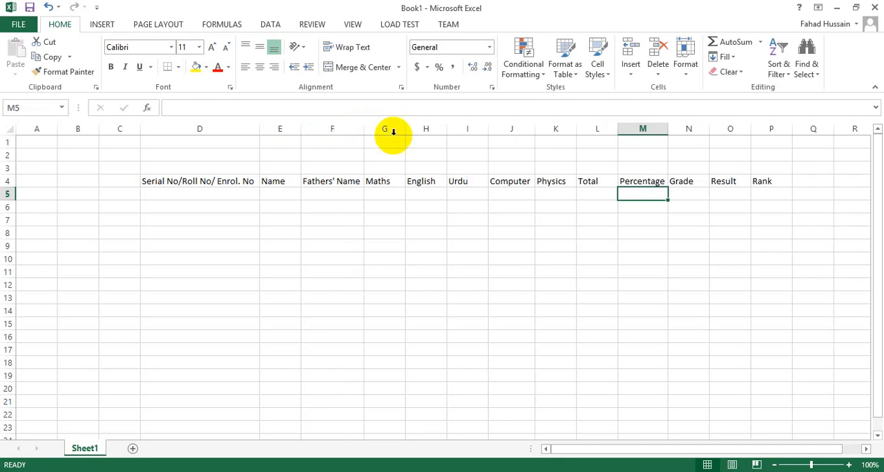
pyautogui.click(206, 196)
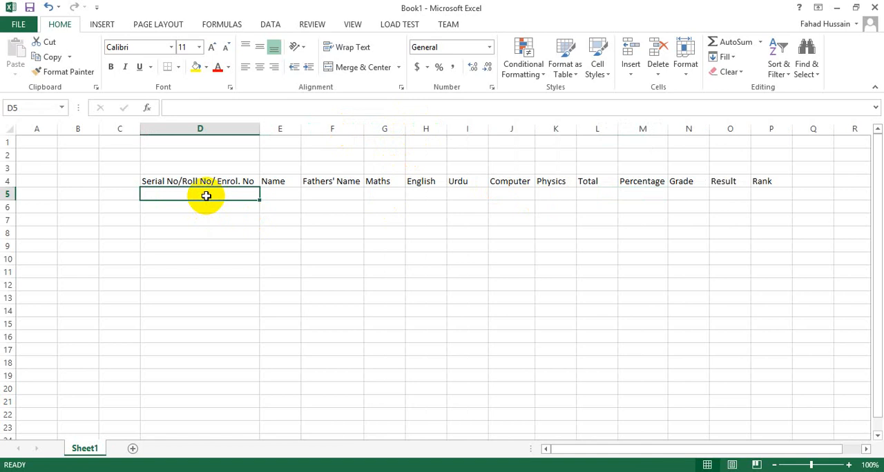
# Enter 1001 as the first serial number in cell D5 and fill it as a series down to cell D18
pyautogui.write('1001')
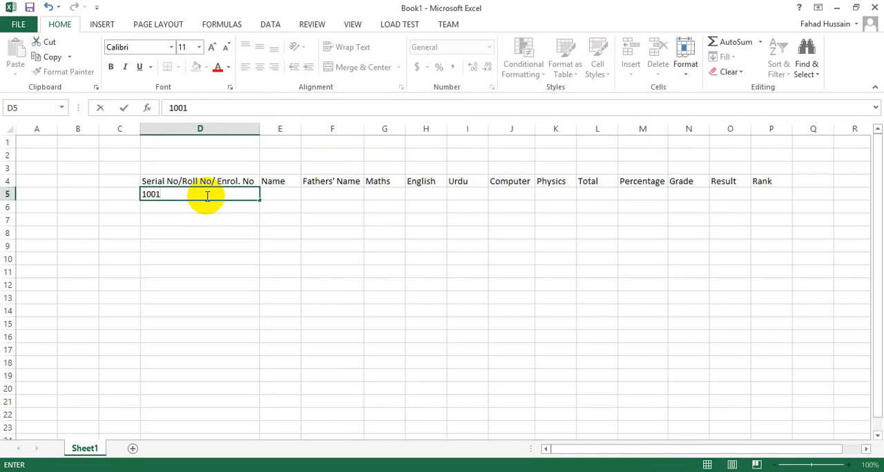
pyautogui.press('Return')
pyautogui.click(210, 191)
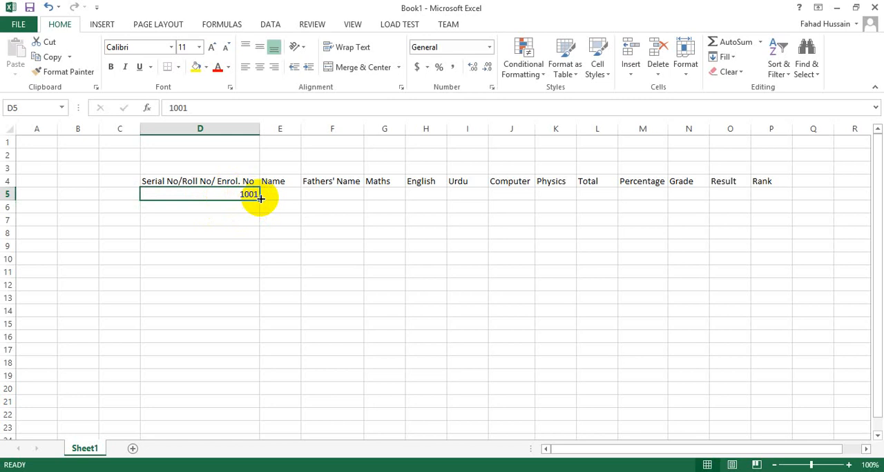
pyautogui.moveTo(261, 199); pyautogui.dragTo(253, 369)
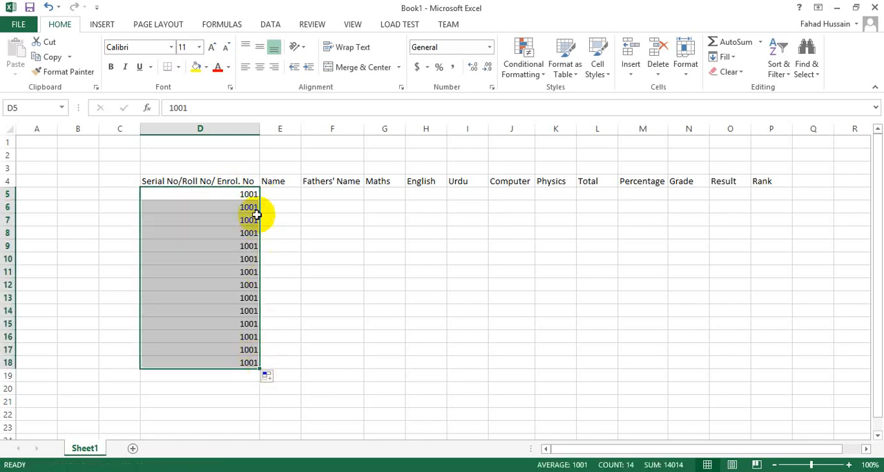
pyautogui.click(268, 376)
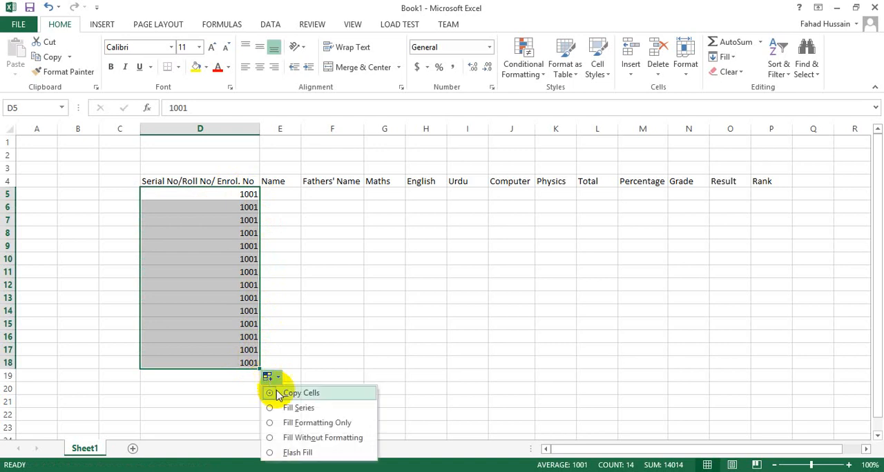
pyautogui.click(290, 409)
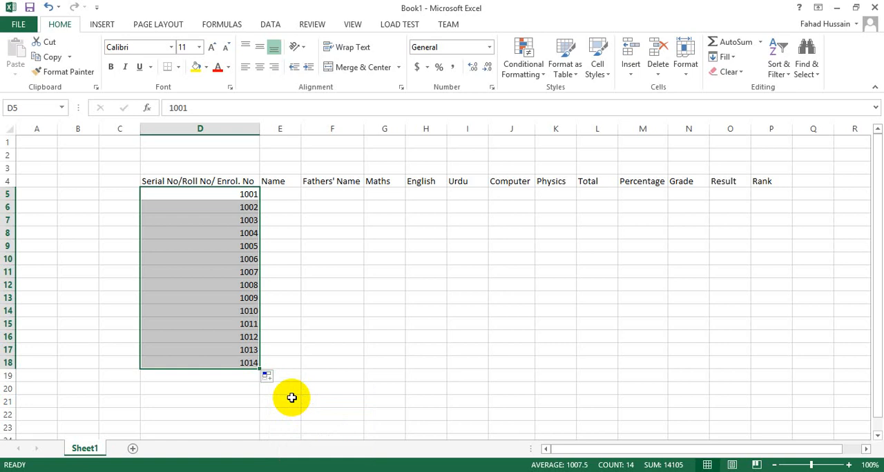
pyautogui.click(229, 391)
# Enter the first student's name in cell E5 and the father's name in cell F5
pyautogui.click(267, 196)
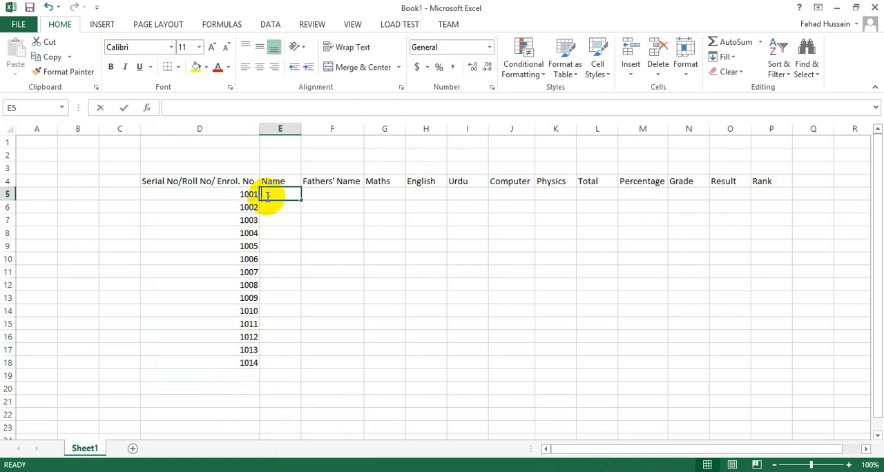
pyautogui.press('Tab')
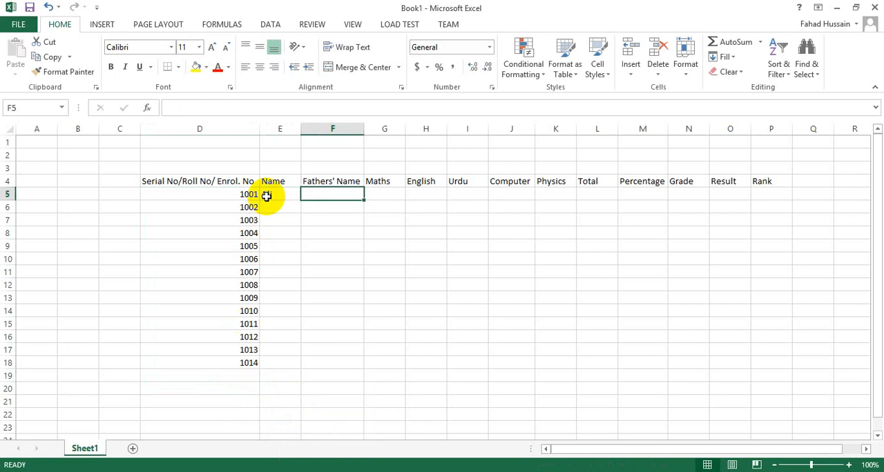
pyautogui.write('A')
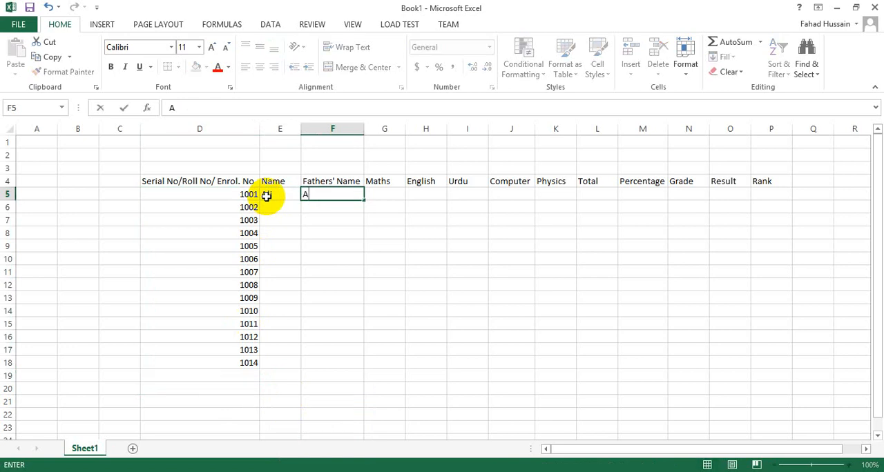
pyautogui.write('hmed')
pyautogui.press('Tab')
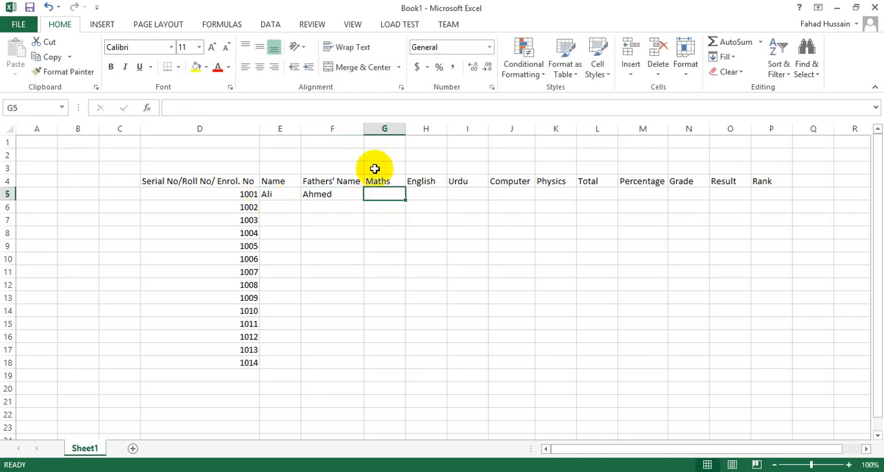
# Merge and center cells G3:K3 above the subject headings and enter the title "Subjects" there
pyautogui.moveTo(375, 168); pyautogui.dragTo(554, 171)
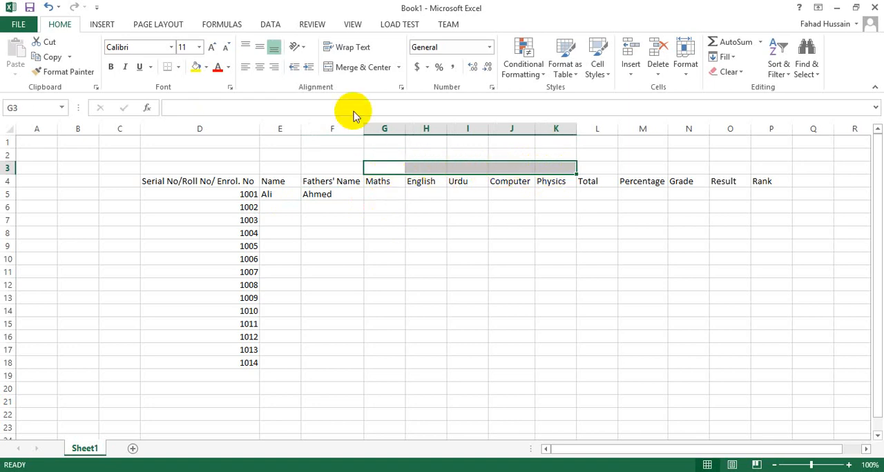
pyautogui.click(349, 72)
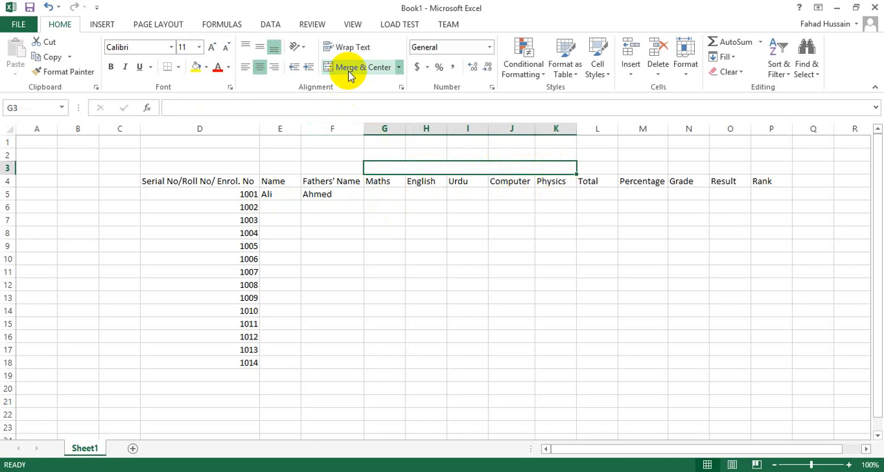
pyautogui.click(424, 194)
pyautogui.click(438, 157)
pyautogui.click(439, 168)
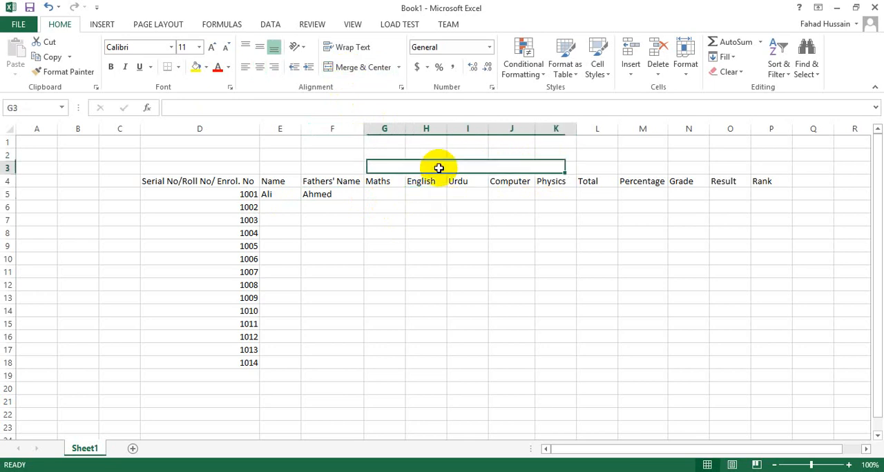
pyautogui.write('Subjects')
pyautogui.click(421, 194)
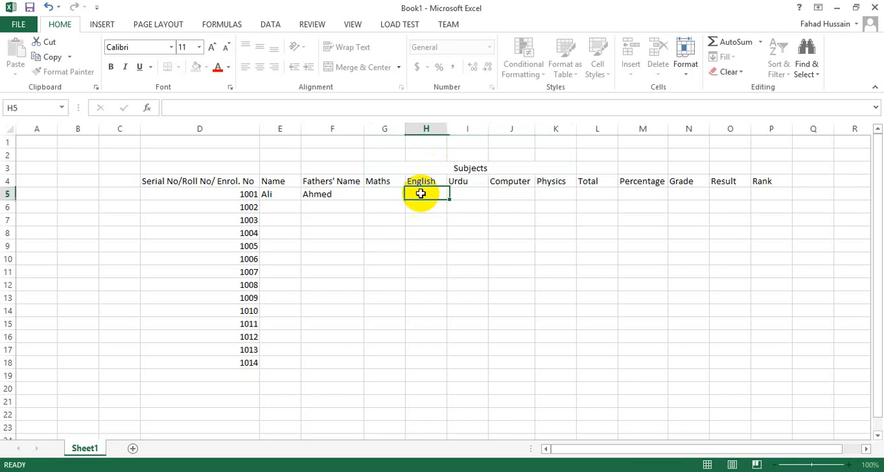
# Enter the first student's marks in row 5: 55 for Maths, 66 for English and 88 for Urdu
pyautogui.click(386, 193)
pyautogui.write('55')
pyautogui.hotkey('ctrl', 'Return')
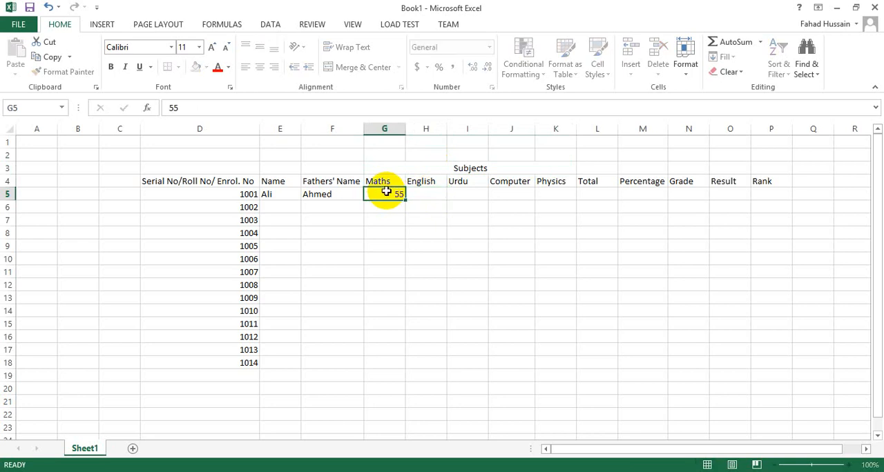
pyautogui.press('Tab')
pyautogui.write('66')
pyautogui.hotkey('ctrl', 'Return')
pyautogui.press('Tab')
pyautogui.write('88')
pyautogui.hotkey('ctrl', 'Return')
pyautogui.press('Tab')
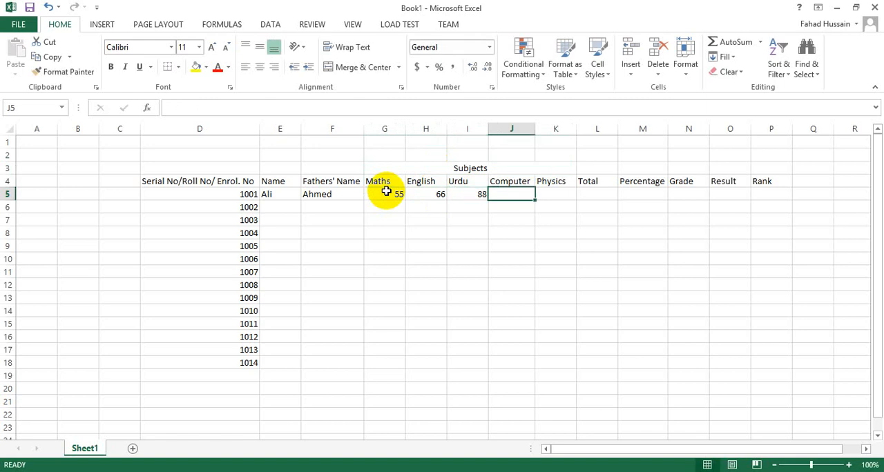
# Enter the first student's remaining marks in row 5: 44 for Computer and 78 for Physics
pyautogui.write('44')
pyautogui.hotkey('ctrl', 'Return')
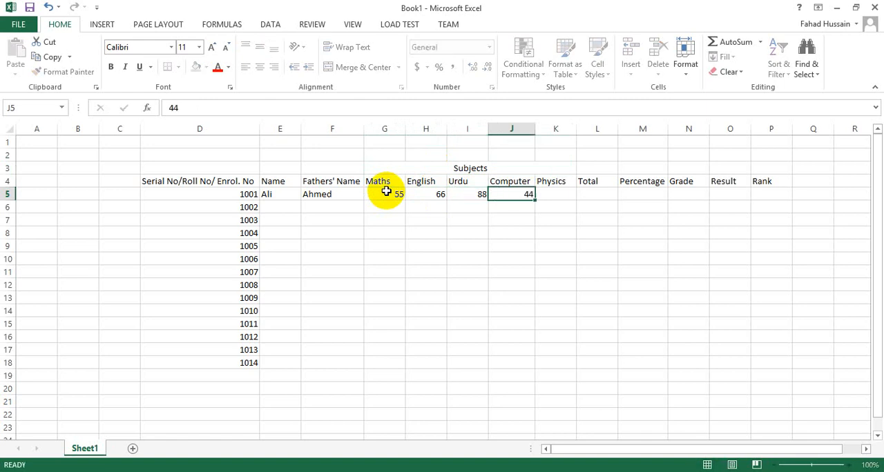
pyautogui.press('Tab')
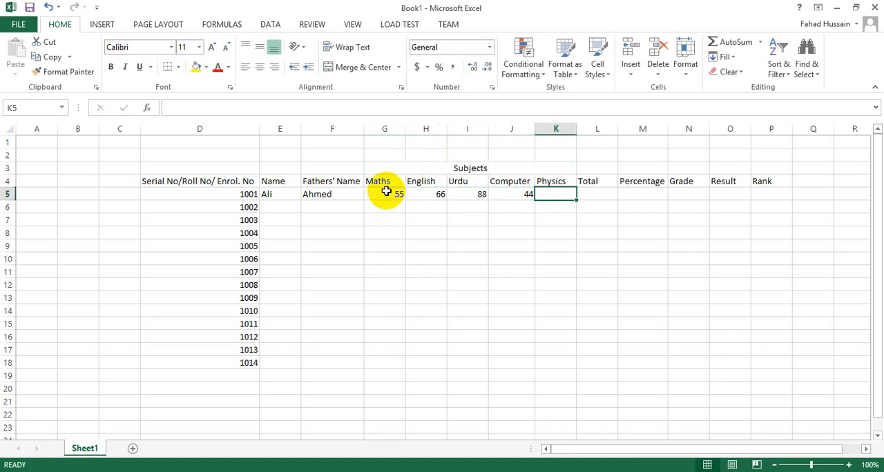
pyautogui.write('78')
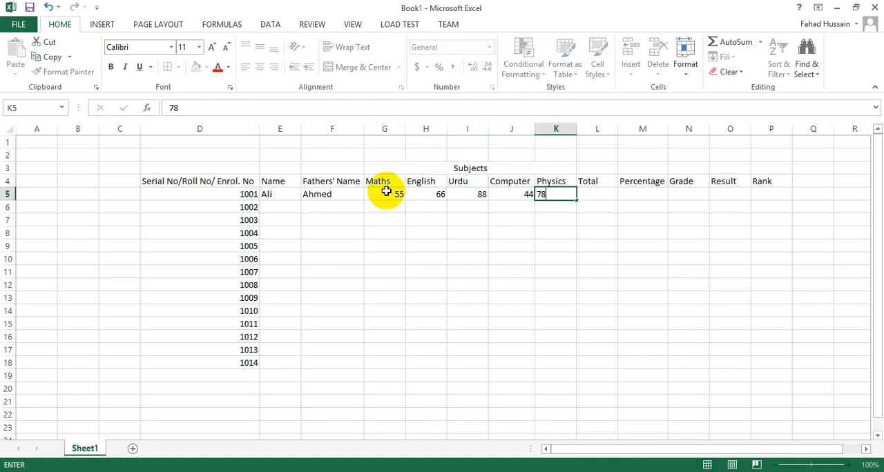
pyautogui.press('Tab')
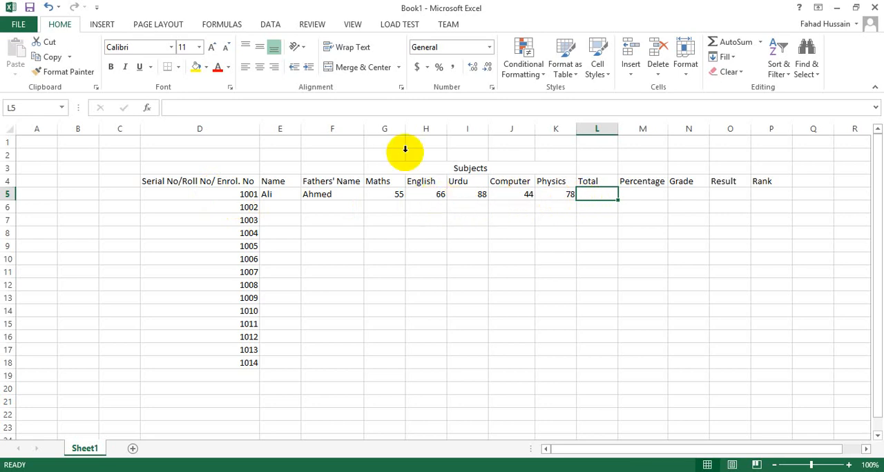
# Enter the plain number 1256 in the Total cell L5 and reselect that cell
pyautogui.click(379, 109)
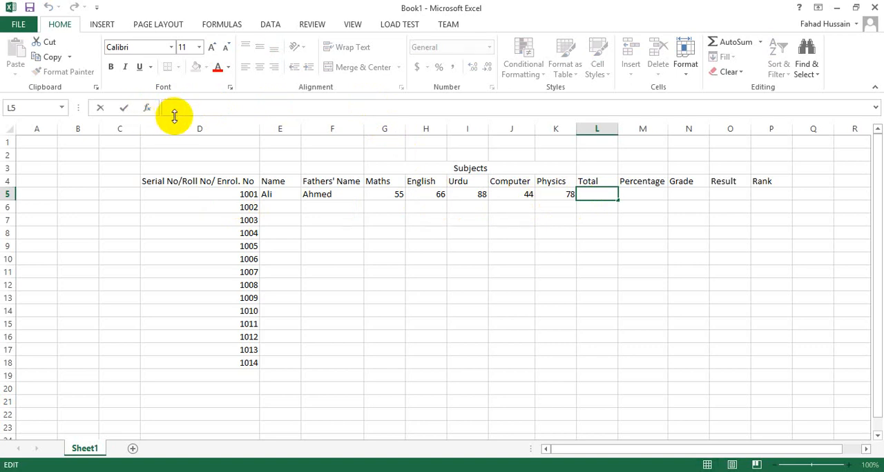
pyautogui.doubleClick(594, 194)
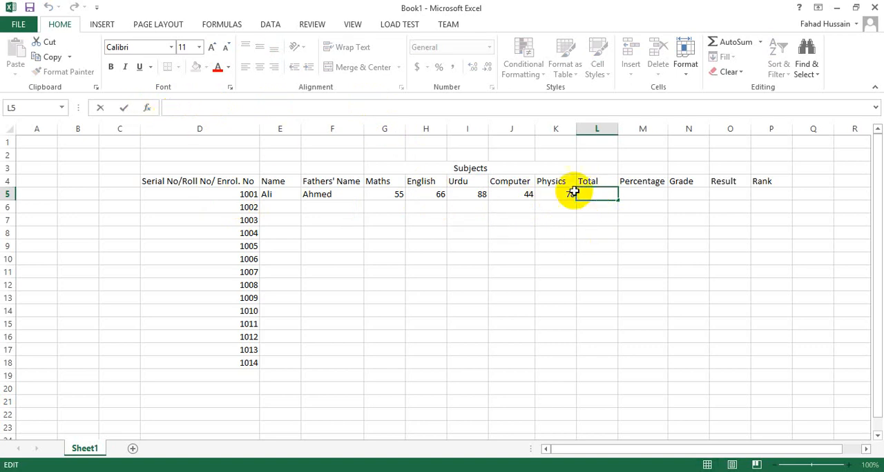
pyautogui.click(281, 107)
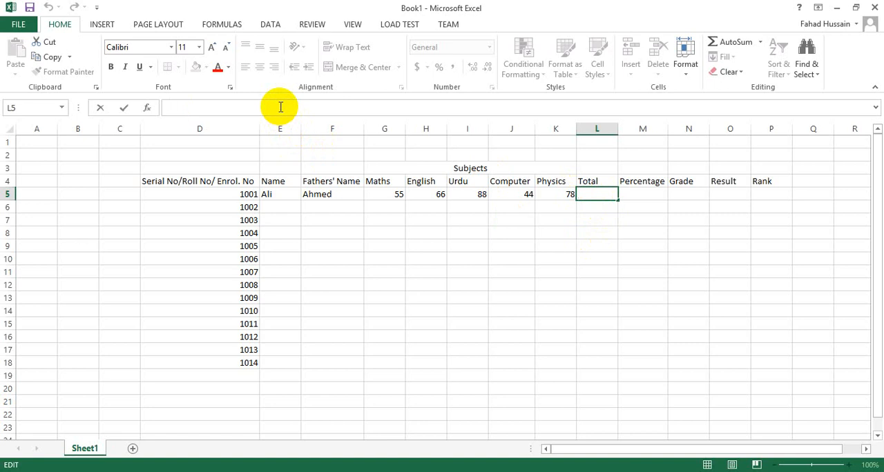
pyautogui.write('=')
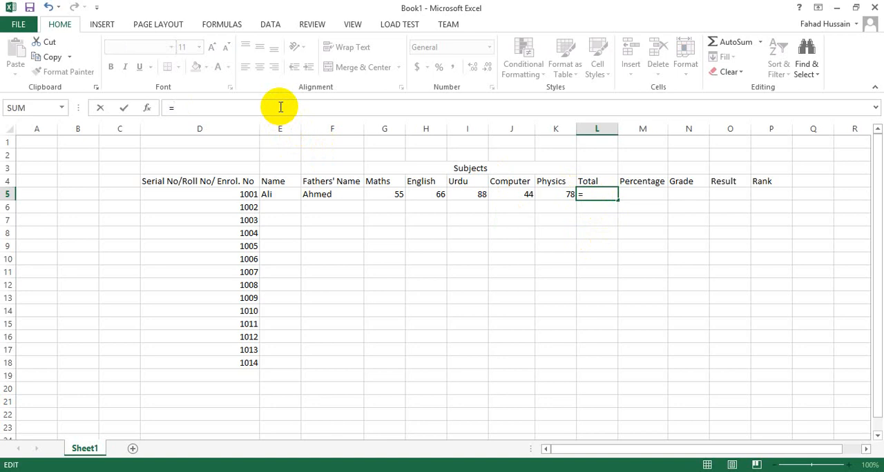
pyautogui.press('BackSpace')
pyautogui.write('1256')
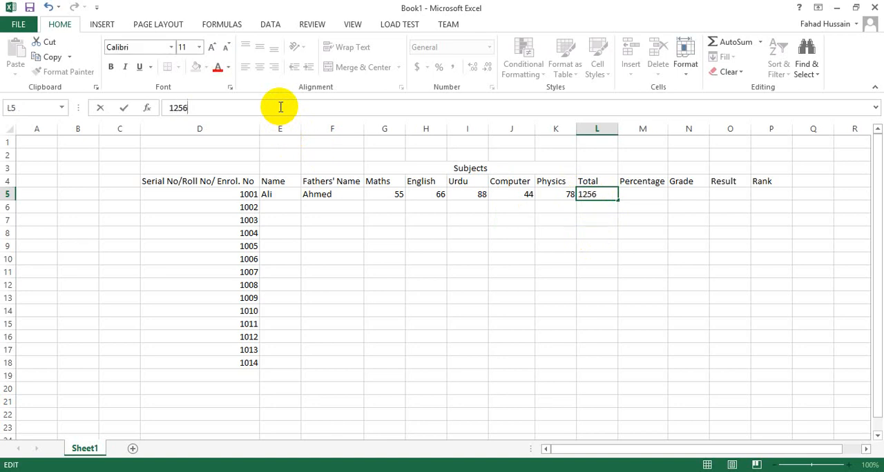
pyautogui.press('Return')
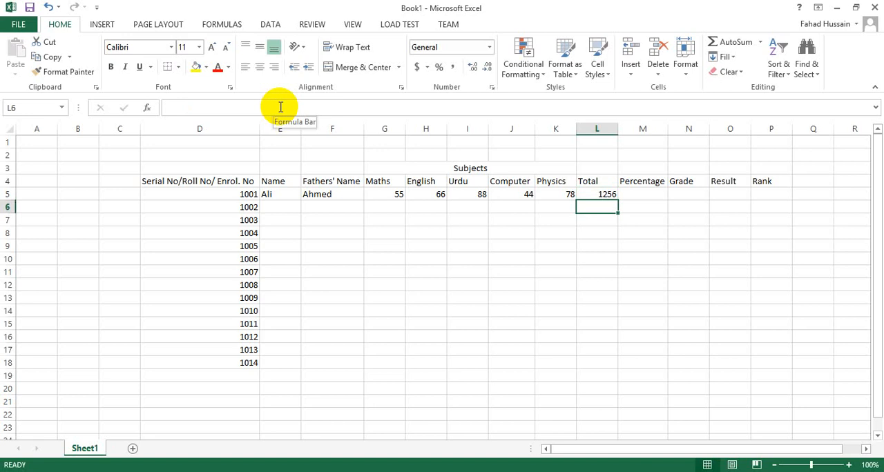
pyautogui.press('Up')
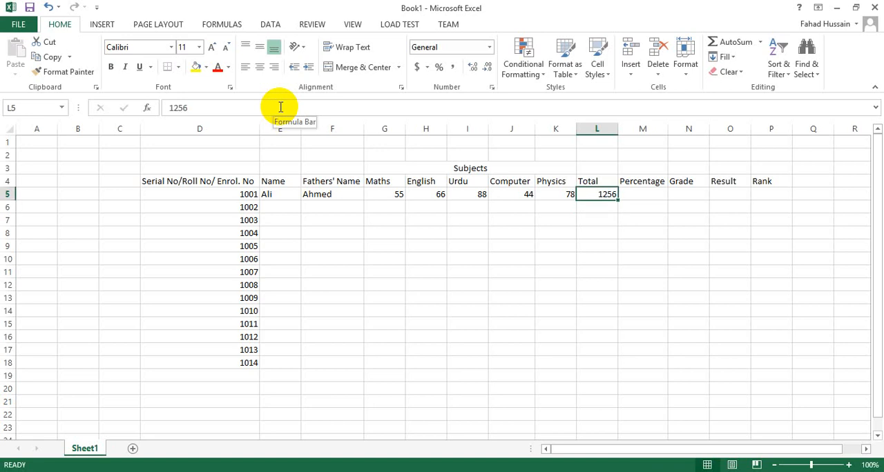
# Calculate the first student's total in cell L5 with the formula =SUM(G5:K5)
pyautogui.press('BackSpace')
pyautogui.write('=')
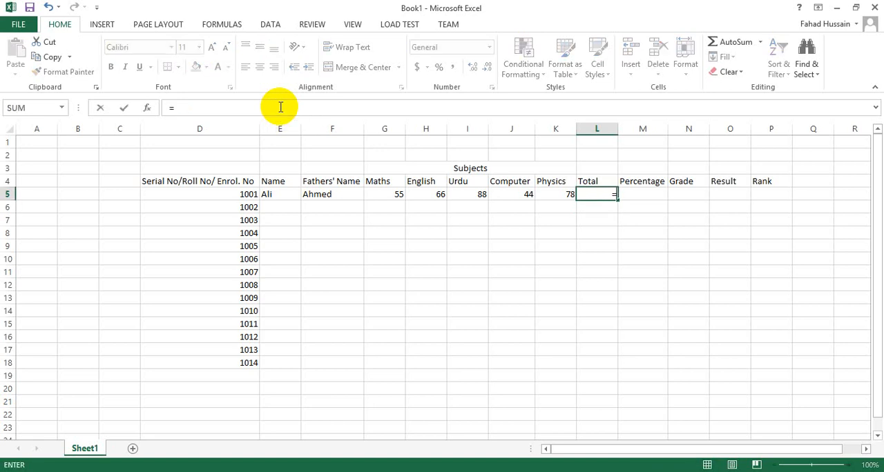
pyautogui.write('sum(')
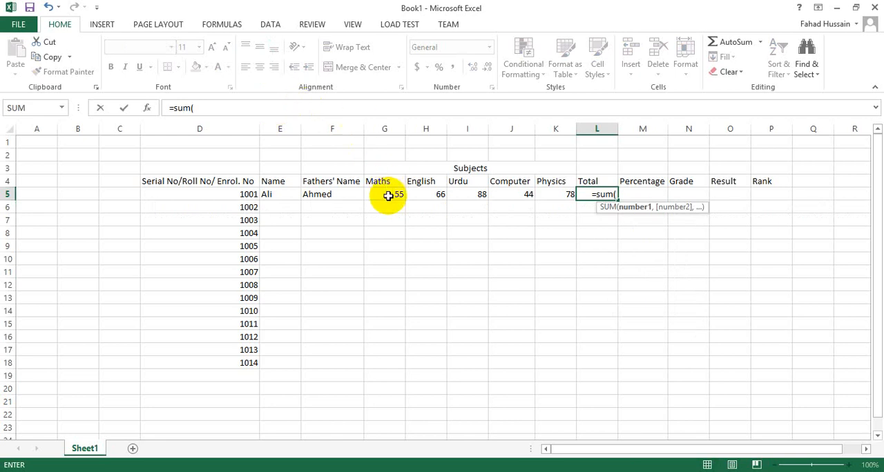
pyautogui.moveTo(388, 196); pyautogui.dragTo(550, 193)
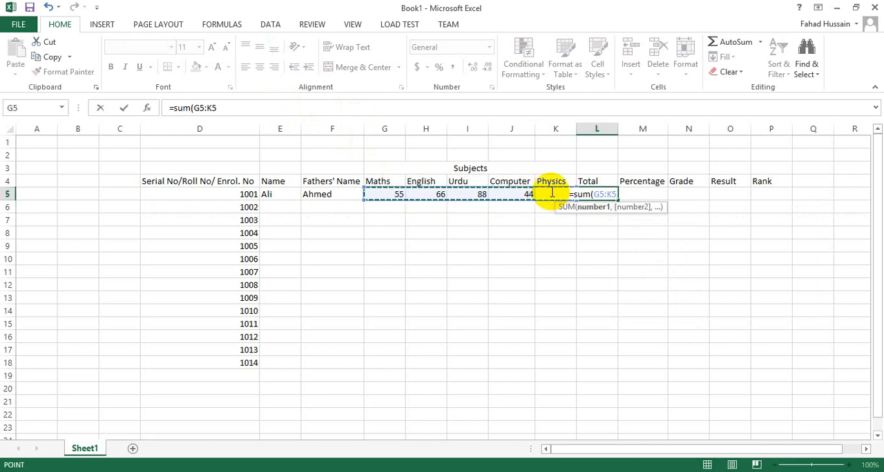
pyautogui.write(')')
pyautogui.press('Return')
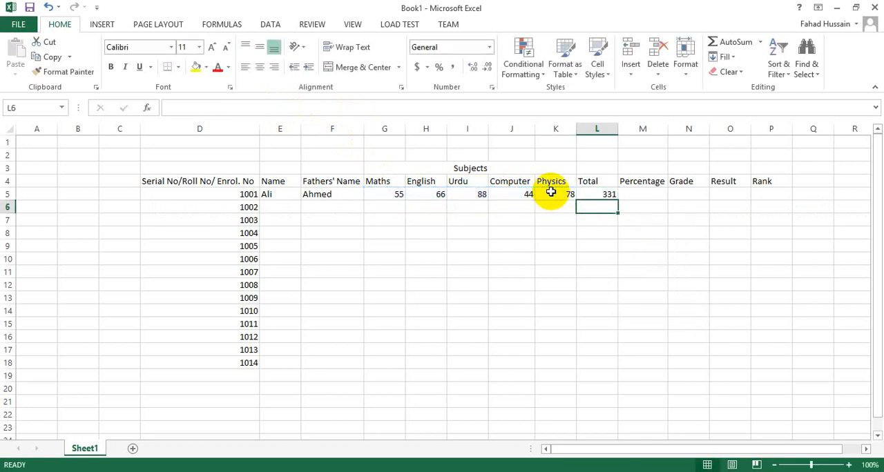
pyautogui.click(606, 193)
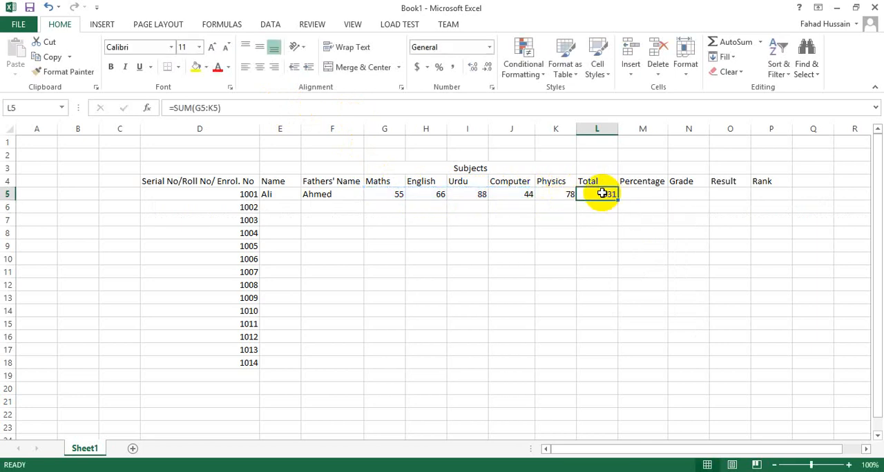
# Calculate the first student's percentage in cell M5 with the formula =L5*100/500
pyautogui.click(651, 193)
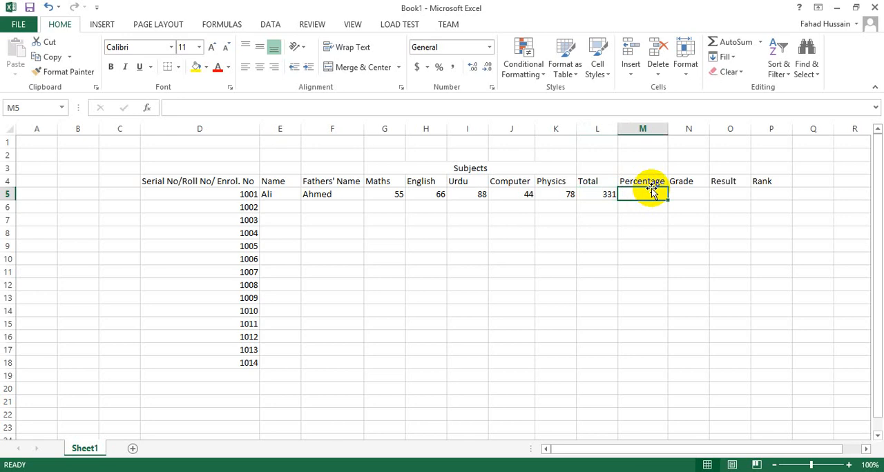
pyautogui.write('=')
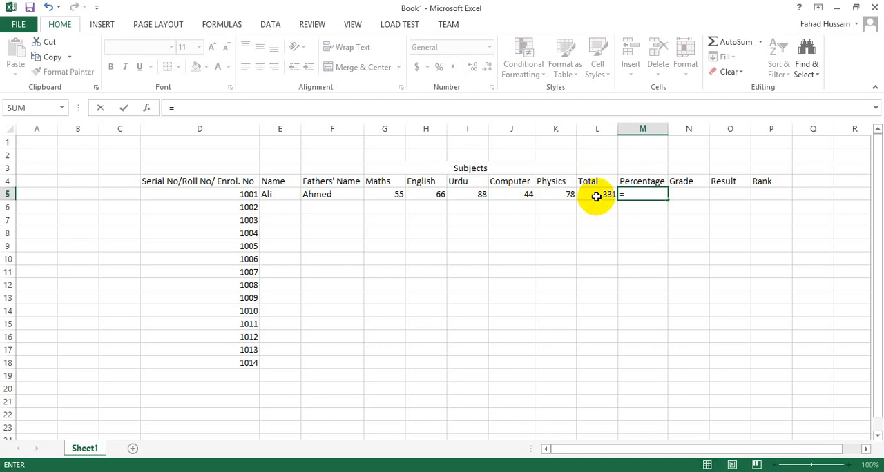
pyautogui.click(596, 196)
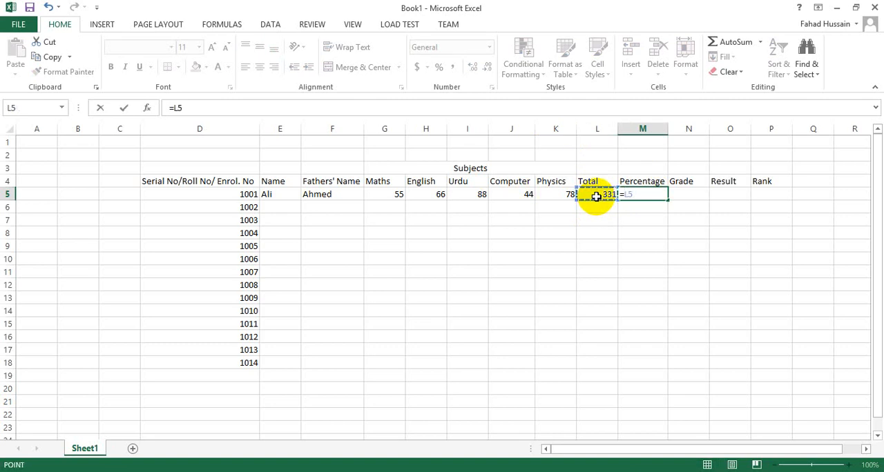
pyautogui.click(223, 108)
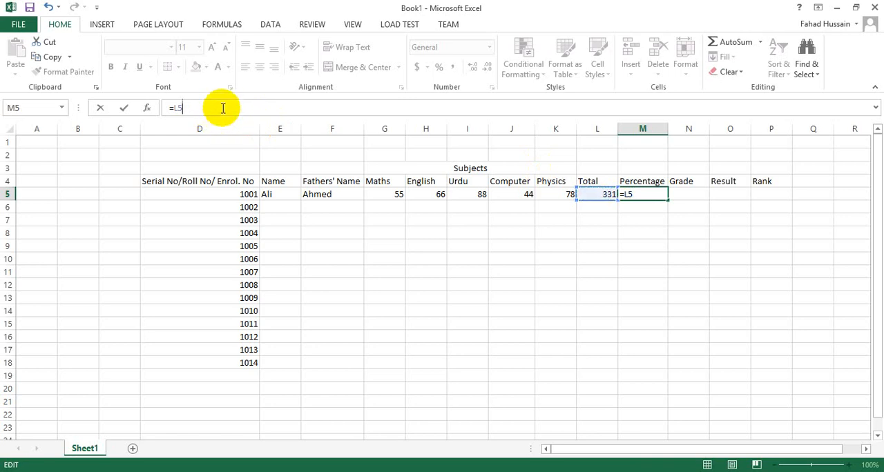
pyautogui.write('*100')
pyautogui.write('/500')
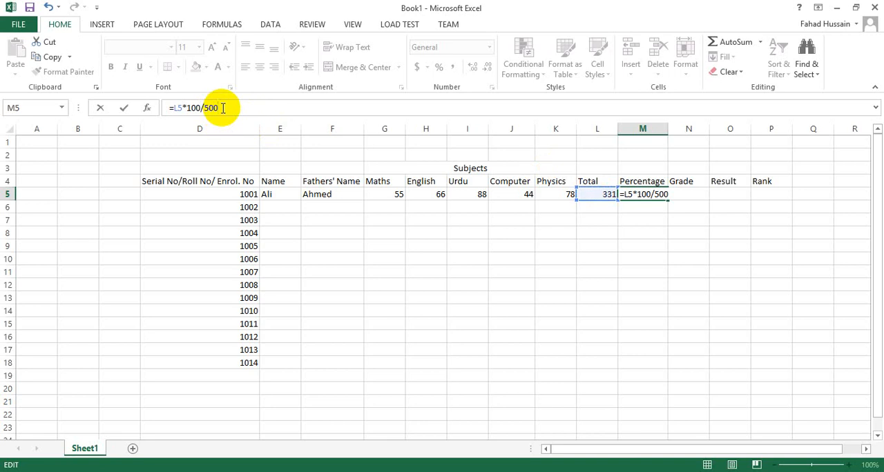
pyautogui.click(222, 108)
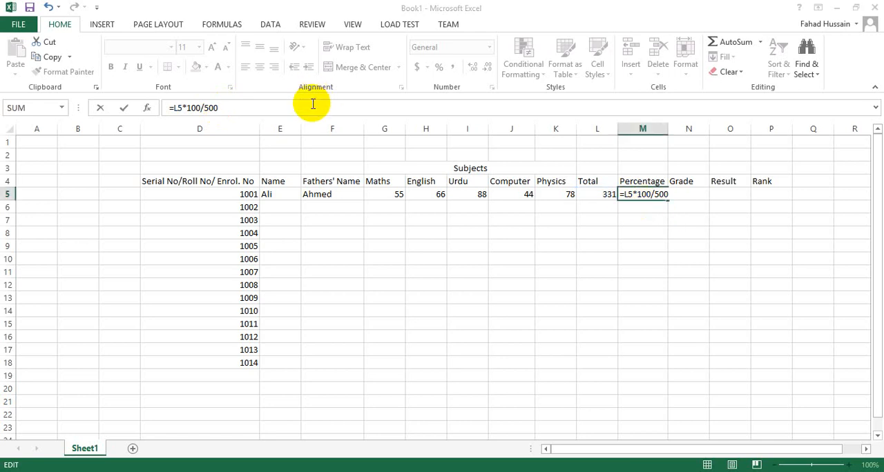
pyautogui.press('Return')
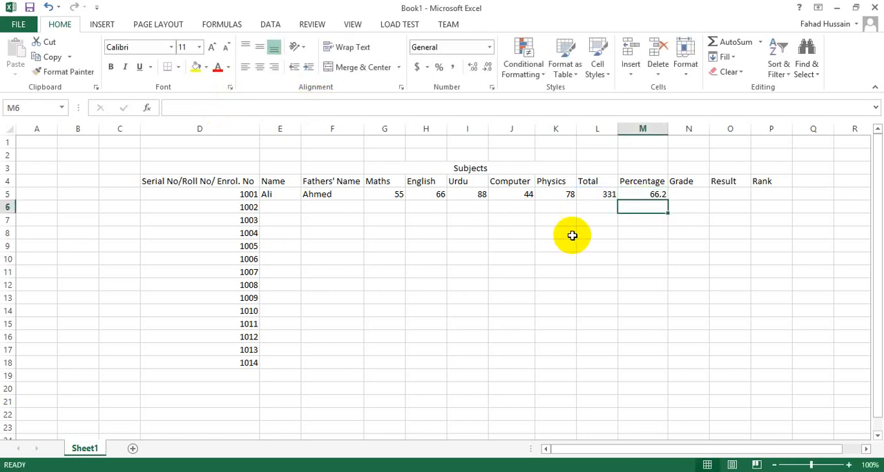
# Start a grade formula in cell N5 with the condition =if(M5>=80,"A+", for the first student
pyautogui.click(682, 194)
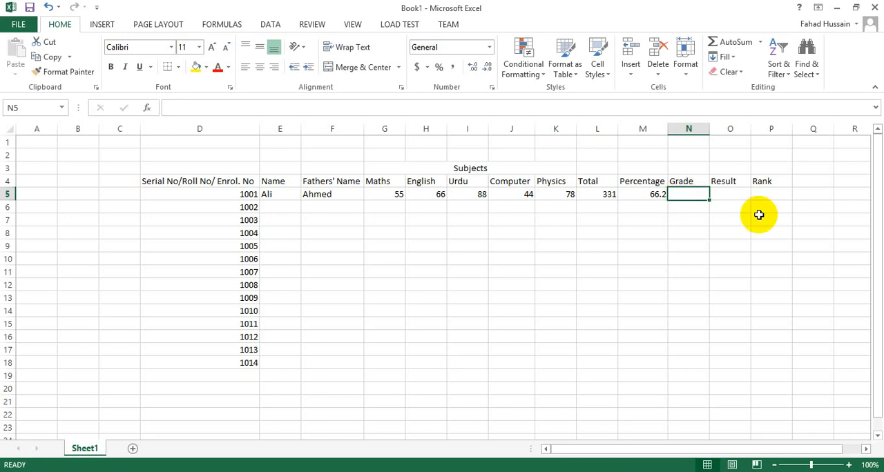
pyautogui.write('=if(')
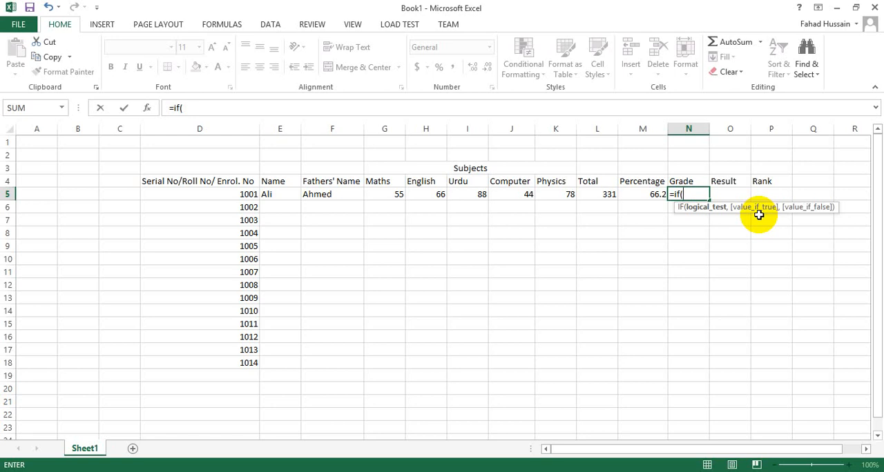
pyautogui.click(643, 195)
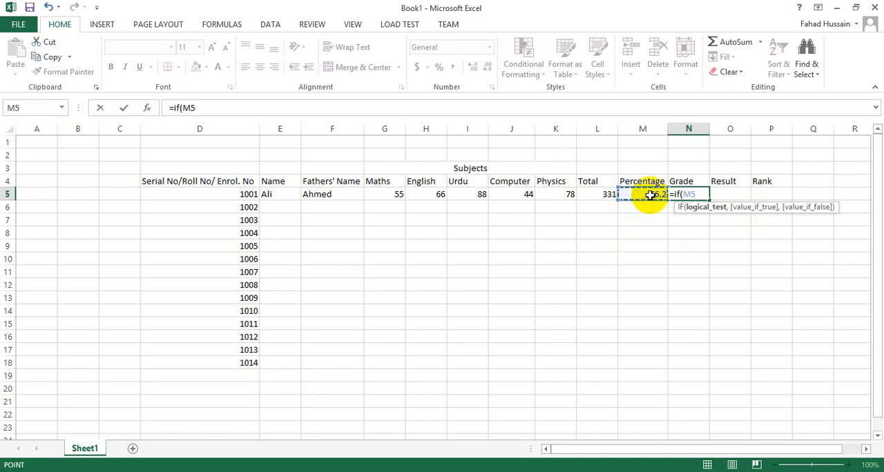
pyautogui.write('>=80,')
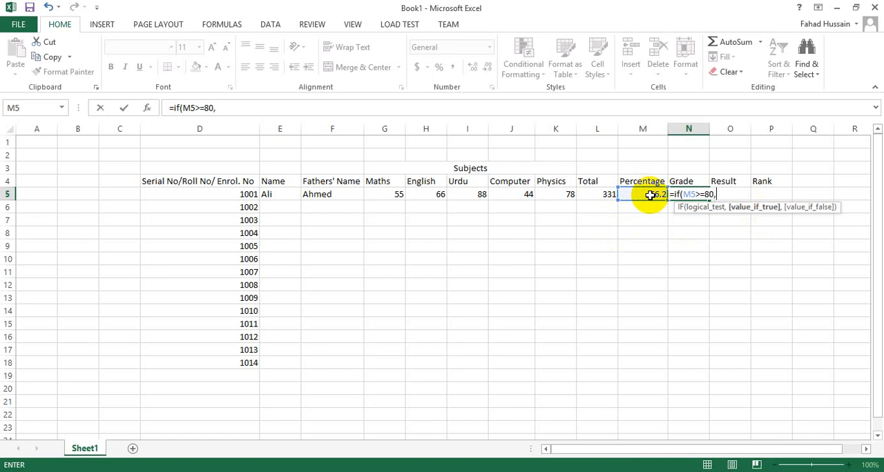
pyautogui.write('""')
pyautogui.click(222, 108)
pyautogui.write('a+')
pyautogui.press('BackSpace')
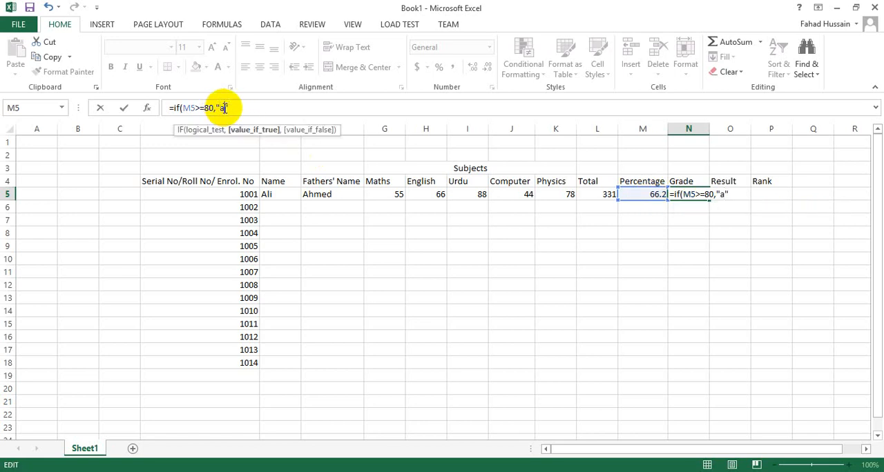
pyautogui.press('BackSpace')
pyautogui.write('A+",')
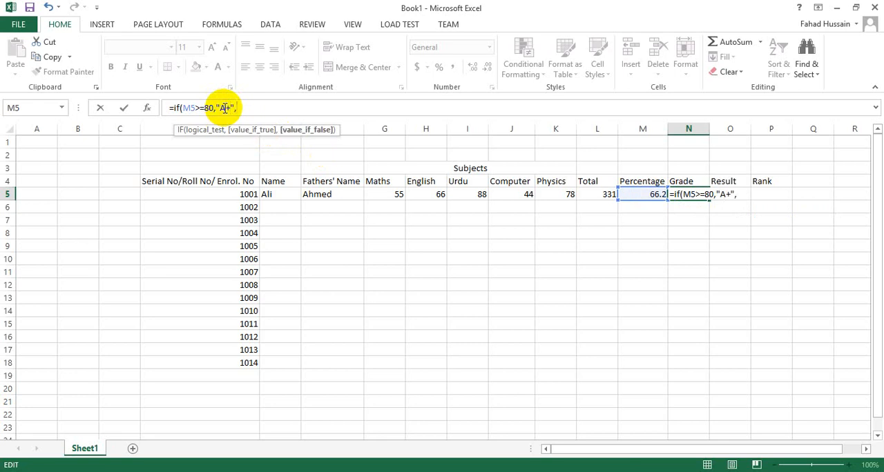
pyautogui.write('if')
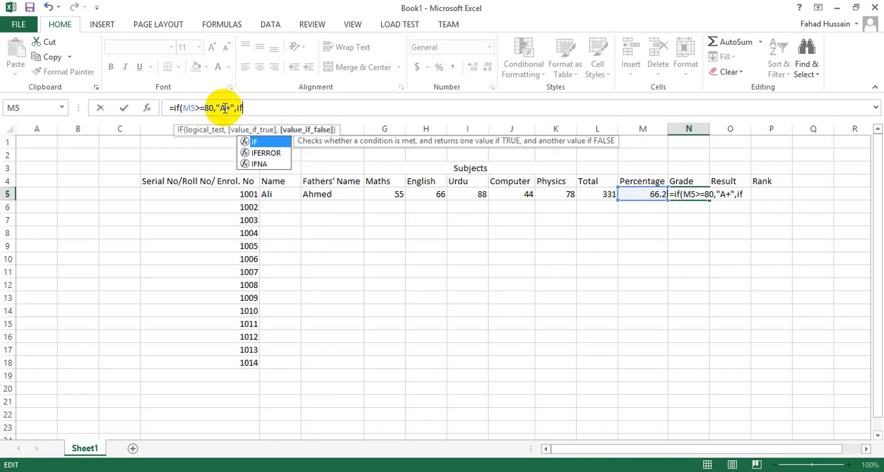
# Copy the if(M5>=80,"A+", segment and append it four times to the grade formula as nested conditions
pyautogui.press('BackSpace')
pyautogui.press('BackSpace')
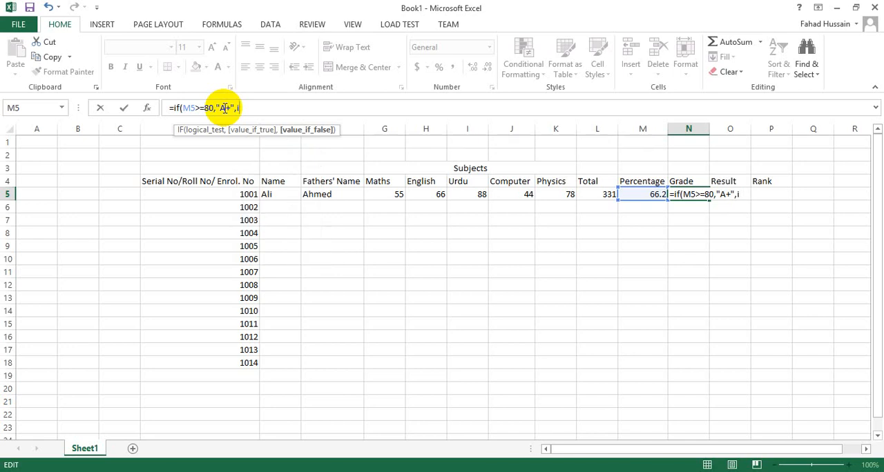
pyautogui.doubleClick(225, 108)
pyautogui.hotkey('shift', 'Left')
pyautogui.hotkey('shift', 'Left')
pyautogui.hotkey('shift', 'Left')
pyautogui.hotkey('shift', 'Left')
pyautogui.hotkey('shift', 'Left')
pyautogui.hotkey('shift', 'Left')
pyautogui.hotkey('shift', 'Left')
pyautogui.hotkey('shift', 'Left')
pyautogui.hotkey('shift', 'Left')
pyautogui.hotkey('shift', 'Left')
pyautogui.hotkey('shift', 'Left')
pyautogui.hotkey('shift', 'Left')
pyautogui.hotkey('ctrl', 'c')
pyautogui.click(250, 110)
pyautogui.hotkey('ctrl', 'v')
pyautogui.hotkey('ctrl', 'v')
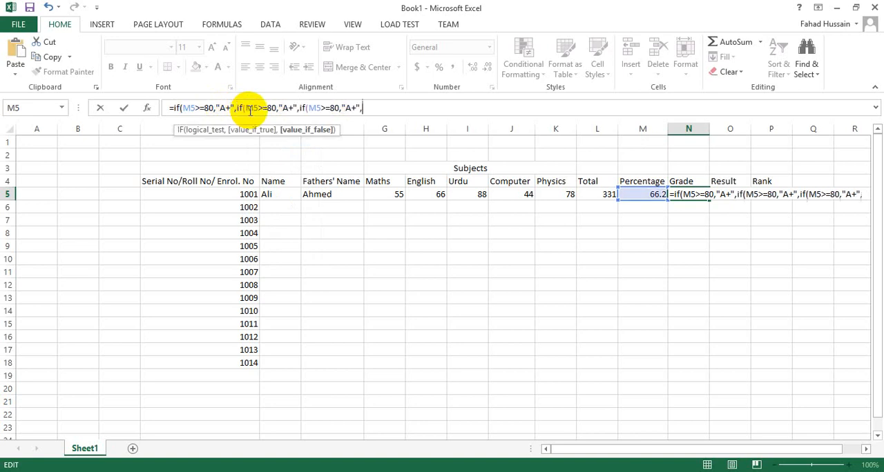
pyautogui.hotkey('ctrl', 'v')
pyautogui.hotkey('ctrl', 'v')
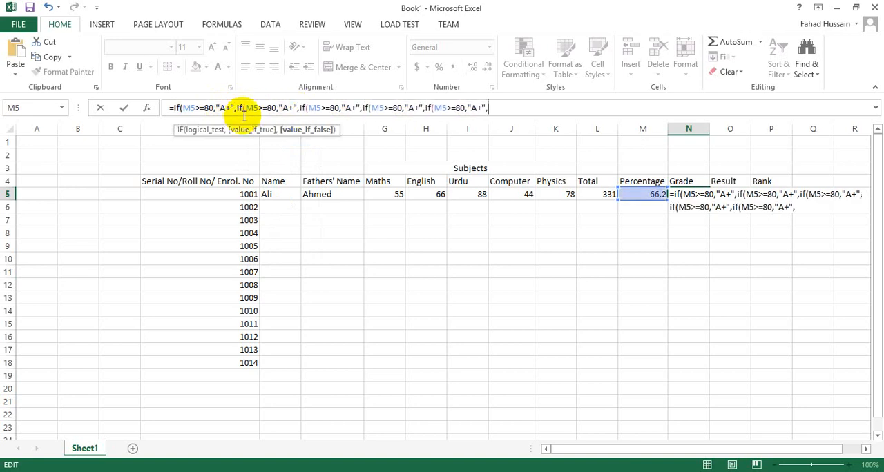
# Change the second condition of the grade formula to M5>=70 with the grade "A"
pyautogui.click(253, 108)
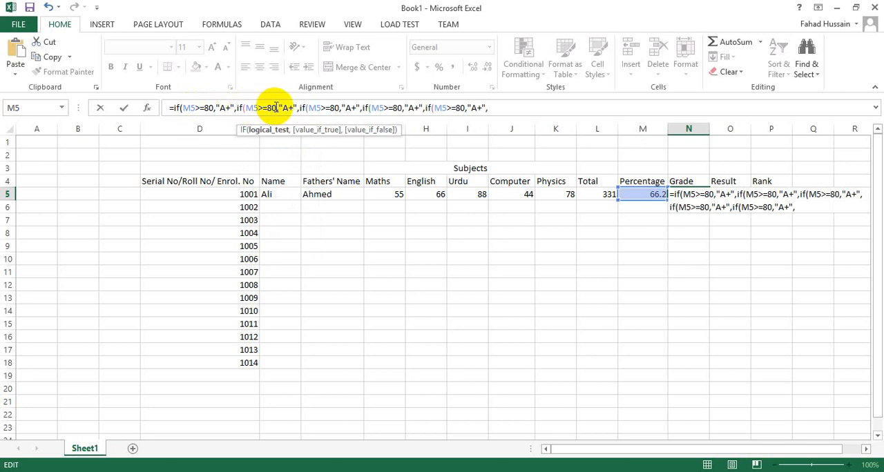
pyautogui.press('Left')
pyautogui.press('BackSpace')
pyautogui.write('7')
pyautogui.press('Right')
pyautogui.press('Right')
pyautogui.press('Right')
pyautogui.press('Right')
# Change the third condition of the grade formula to M5>=60 with the grade "B"
pyautogui.press('Right')
pyautogui.press('BackSpace')
pyautogui.press('Right')
pyautogui.press('Right')
pyautogui.press('Right')
pyautogui.press('Right')
pyautogui.press('Right')
pyautogui.press('Right')
pyautogui.press('Right')
pyautogui.press('Right')
pyautogui.press('Right')
pyautogui.press('Right')
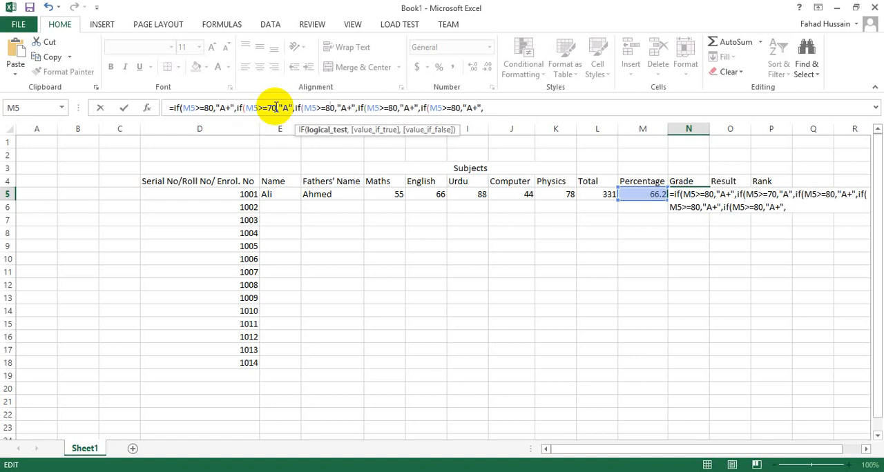
pyautogui.press('BackSpace')
pyautogui.write('6')
pyautogui.press('Right')
pyautogui.press('Right')
pyautogui.press('Right')
pyautogui.press('Right')
pyautogui.press('Right')
pyautogui.press('Right')
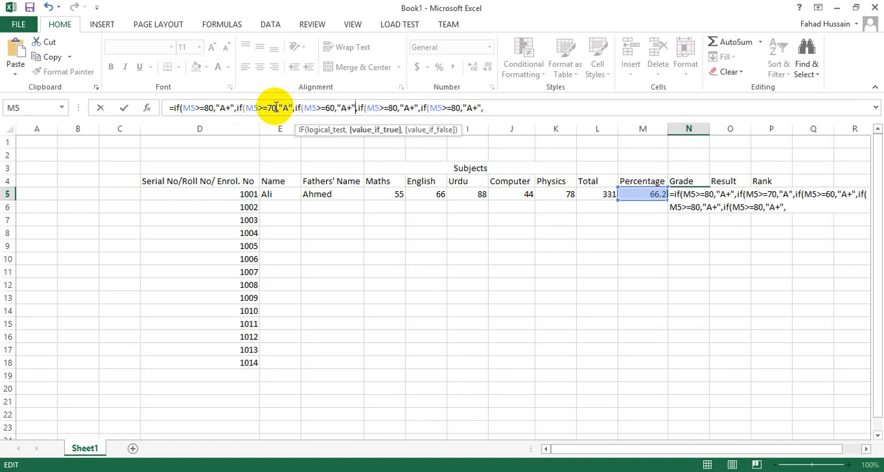
pyautogui.press('Left')
pyautogui.press('BackSpace')
pyautogui.press('BackSpace')
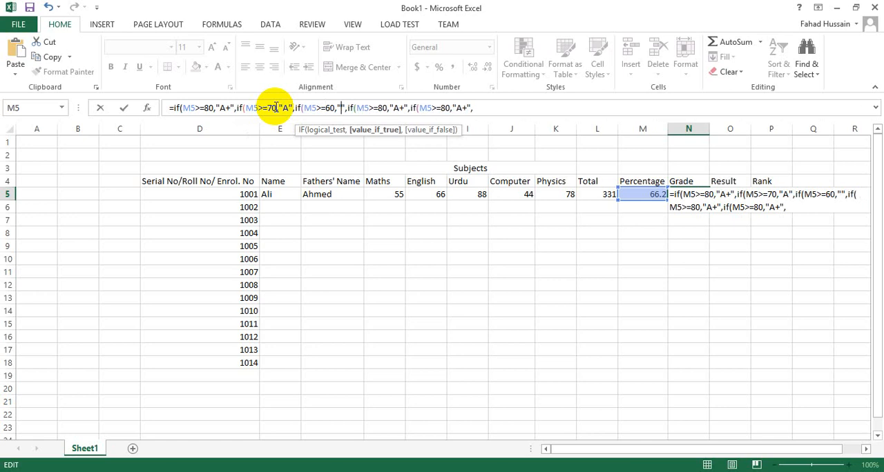
pyautogui.write('B')
# Change the fourth condition of the grade formula to M5>=50 with the grade "C"
pyautogui.press('Right')
pyautogui.press('Right')
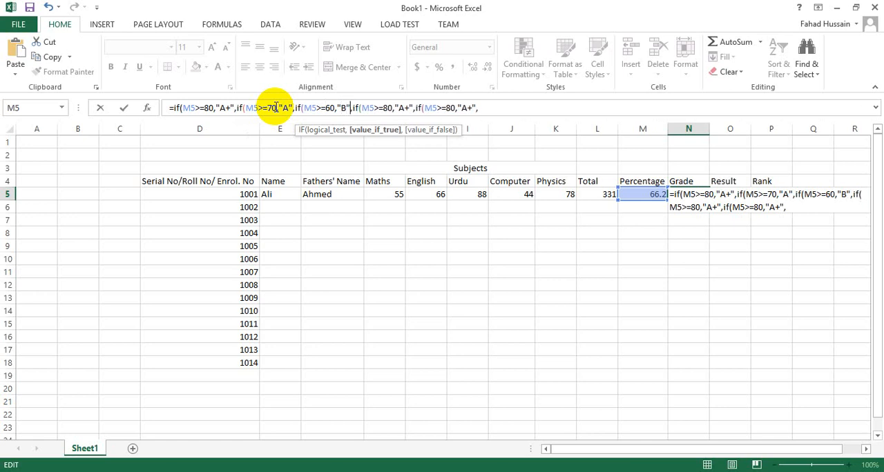
pyautogui.press('Right')
pyautogui.press('Right')
pyautogui.press('Right')
pyautogui.press('Right')
pyautogui.press('Right')
pyautogui.press('Right')
pyautogui.press('Right')
pyautogui.press('Right')
pyautogui.press('BackSpace')
pyautogui.write('5')
pyautogui.press('Right')
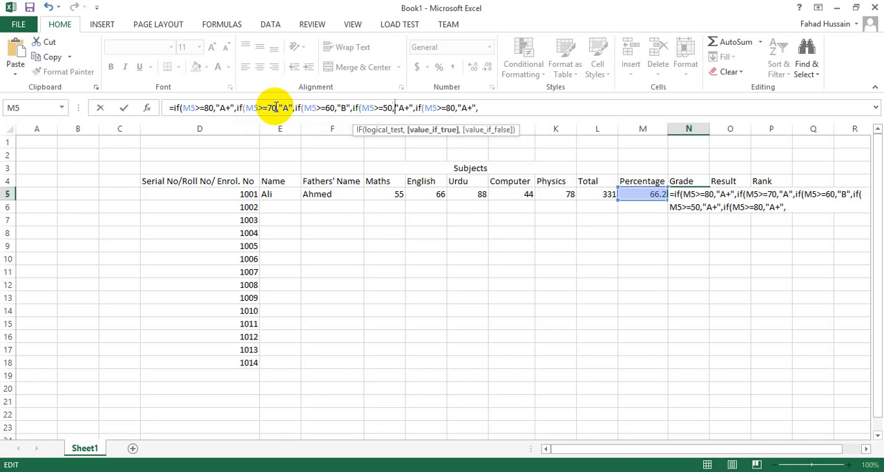
pyautogui.press('Right')
pyautogui.press('Right')
pyautogui.press('Right')
pyautogui.press('Right')
pyautogui.press('BackSpace')
pyautogui.press('BackSpace')
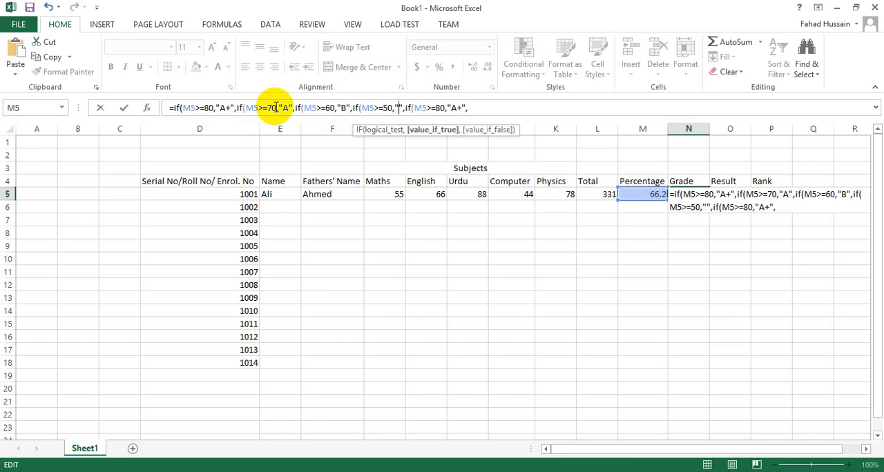
pyautogui.write('C')
# Change the fifth condition of the grade formula to M5>=40 with the grade "D"
pyautogui.press('Right')
pyautogui.press('Right')
pyautogui.press('Right')
pyautogui.press('Right')
pyautogui.press('Right')
pyautogui.press('Right')
pyautogui.press('Right')
pyautogui.press('Right')
pyautogui.press('Right')
pyautogui.press('Right')
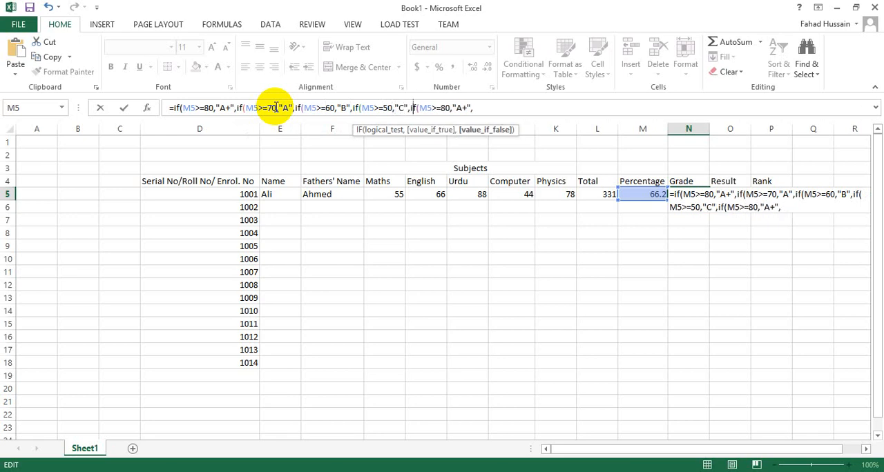
pyautogui.press('BackSpace')
pyautogui.write('4')
pyautogui.press('Right')
pyautogui.press('Right')
pyautogui.press('Right')
pyautogui.press('Right')
pyautogui.press('Right')
pyautogui.press('BackSpace')
pyautogui.press('BackSpace')
pyautogui.write('D')
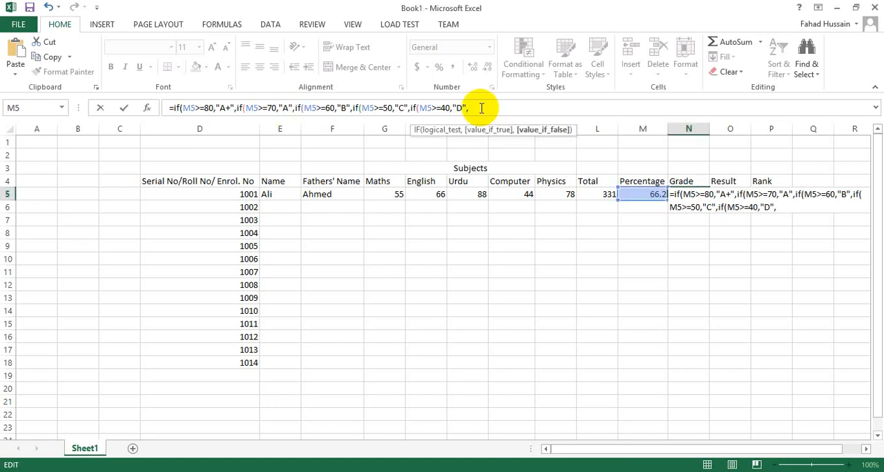
# Finish the grade formula with the fallback text "FALED" and five closing parentheses, enter it and reselect cell N5
pyautogui.write('""')
pyautogui.press('Left')
pyautogui.write('FALE')
pyautogui.press('BackSpace')
pyautogui.write('ED"')
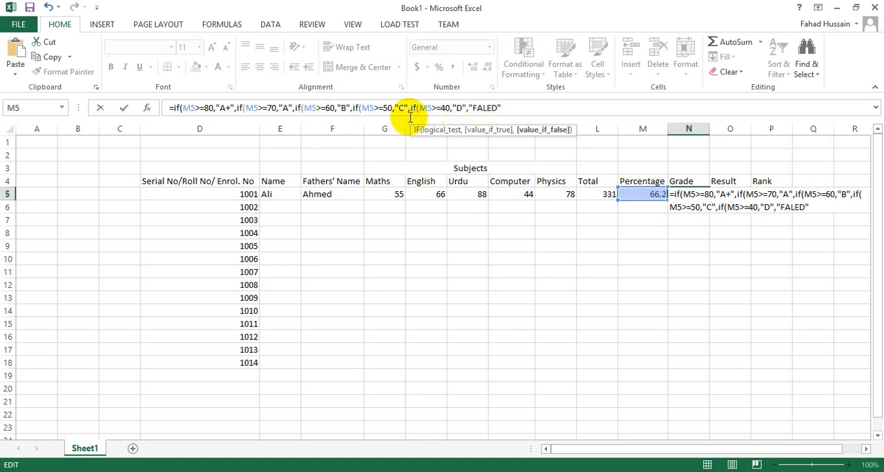
pyautogui.write(')))))')
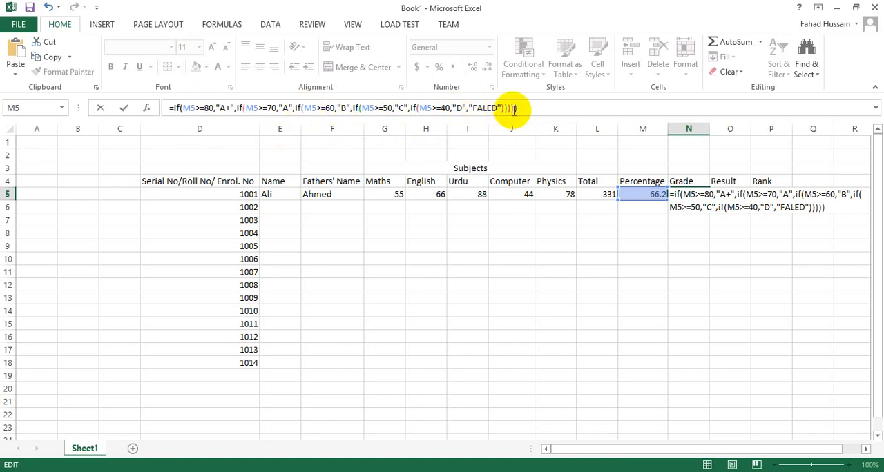
pyautogui.press('Return')
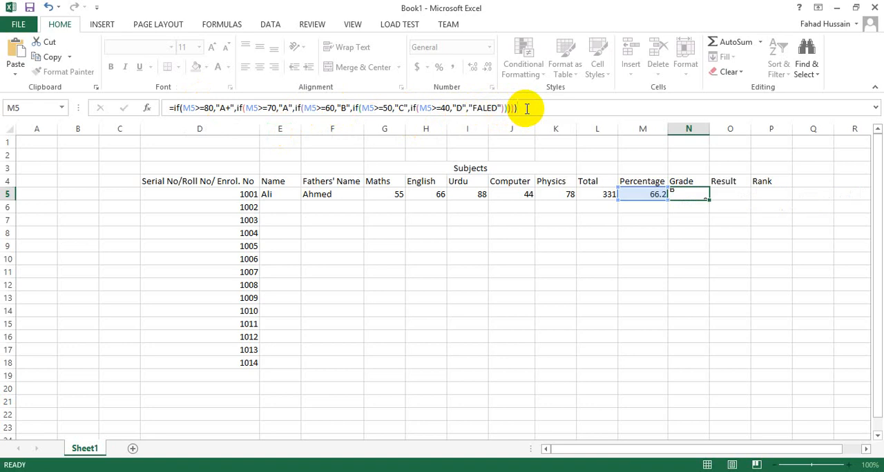
pyautogui.click(677, 194)
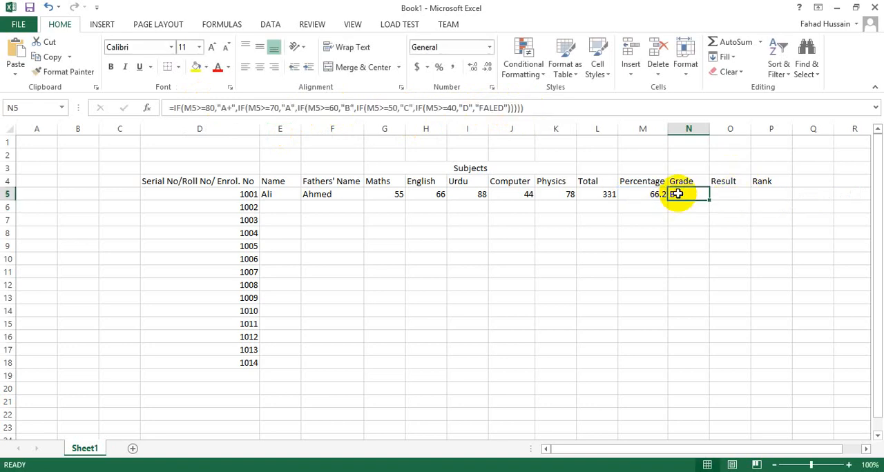
pyautogui.click(652, 204)
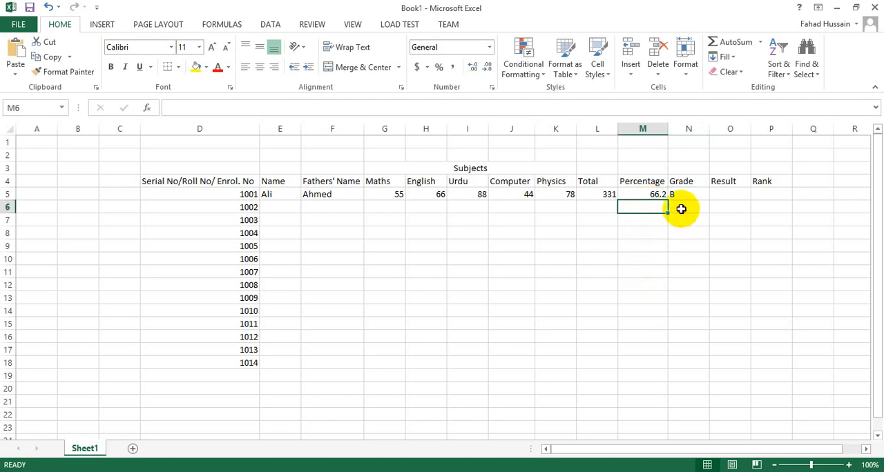
pyautogui.click(681, 209)
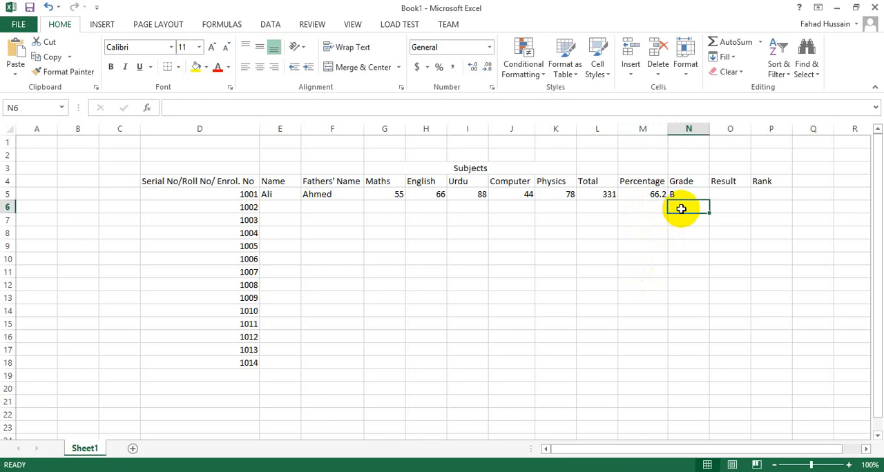
pyautogui.click(737, 195)
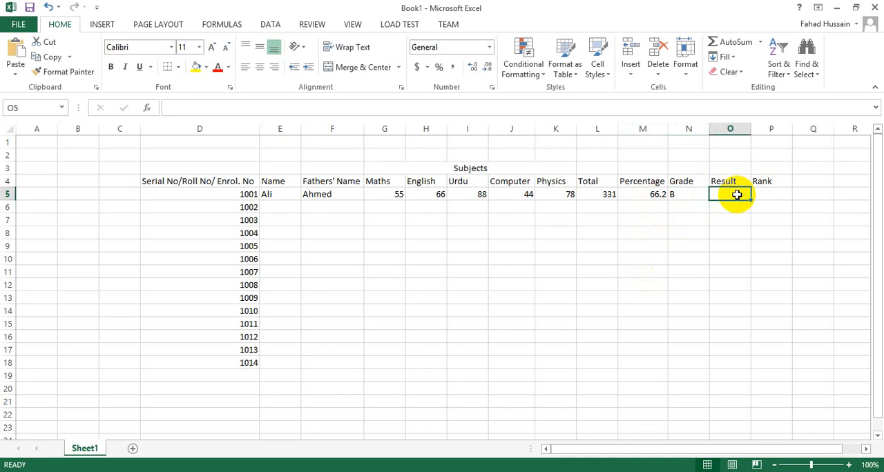
pyautogui.click(384, 195)
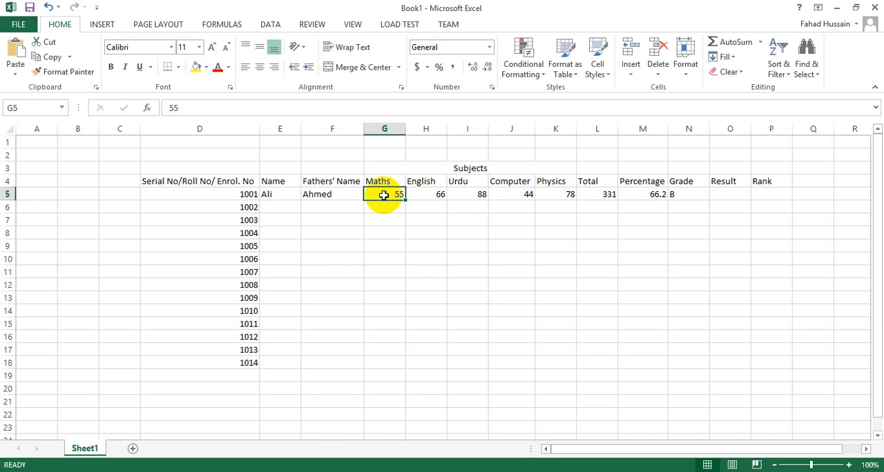
pyautogui.click(427, 219)
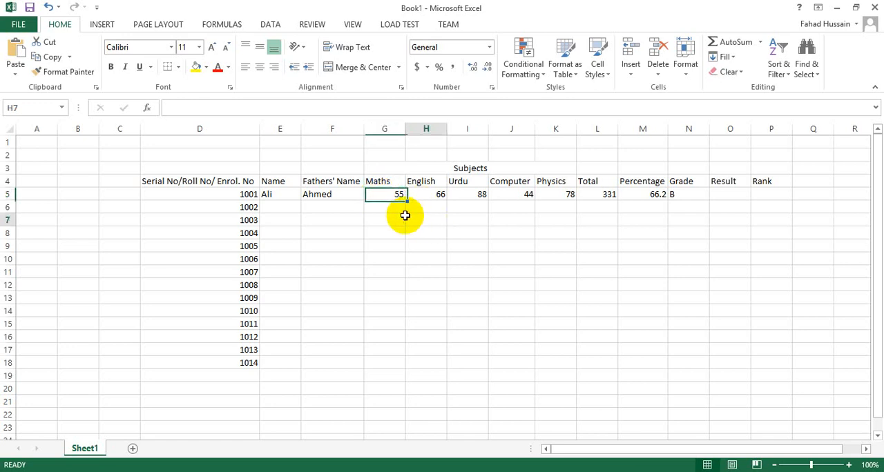
# Insert an empty column between the Maths and English columns
pyautogui.click(377, 185)
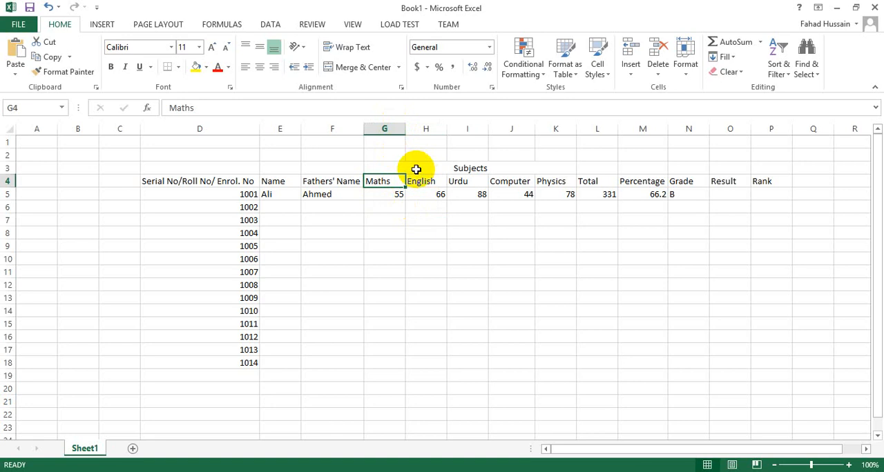
pyautogui.click(435, 209)
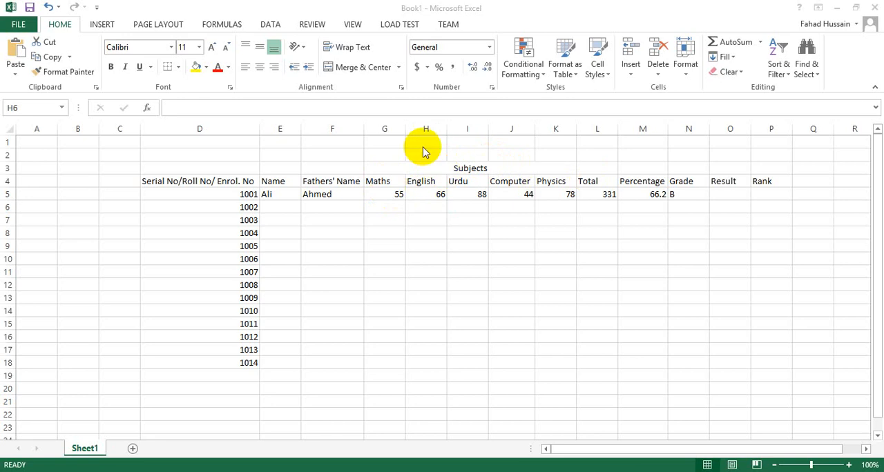
pyautogui.click(382, 181)
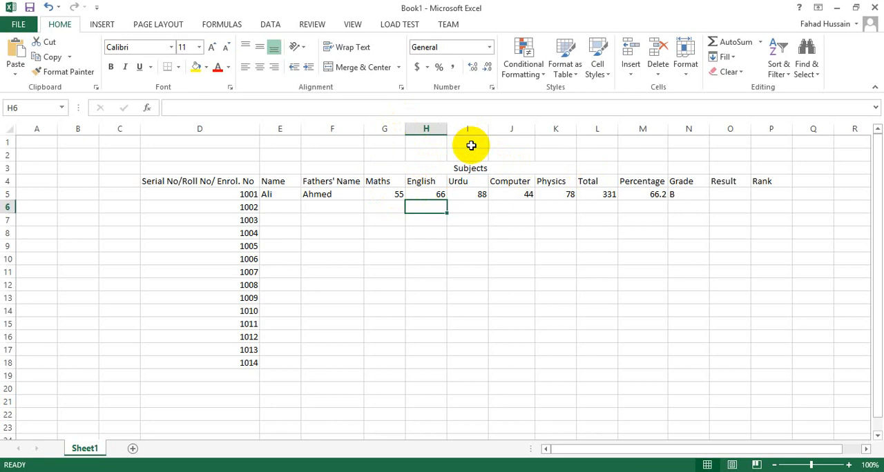
pyautogui.click(430, 128)
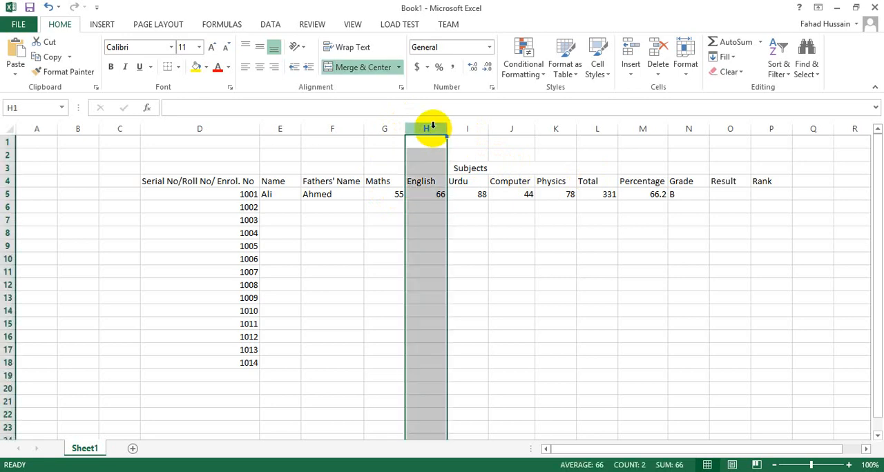
pyautogui.rightClick(432, 125)
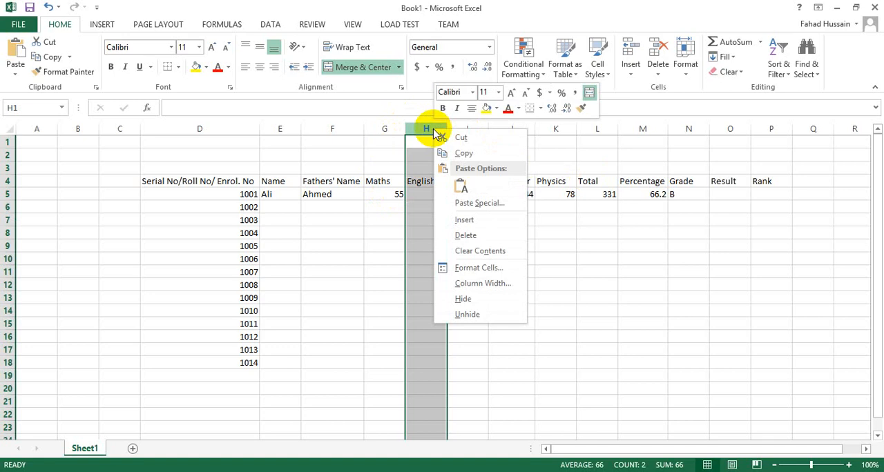
pyautogui.click(464, 221)
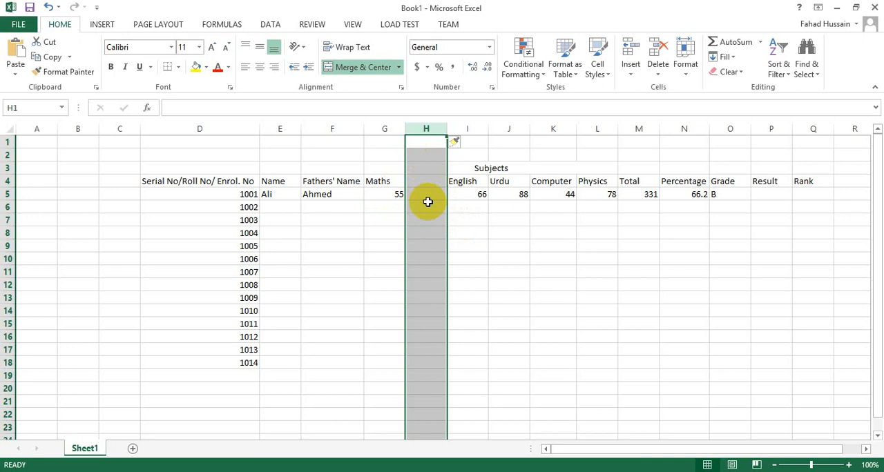
pyautogui.click(467, 218)
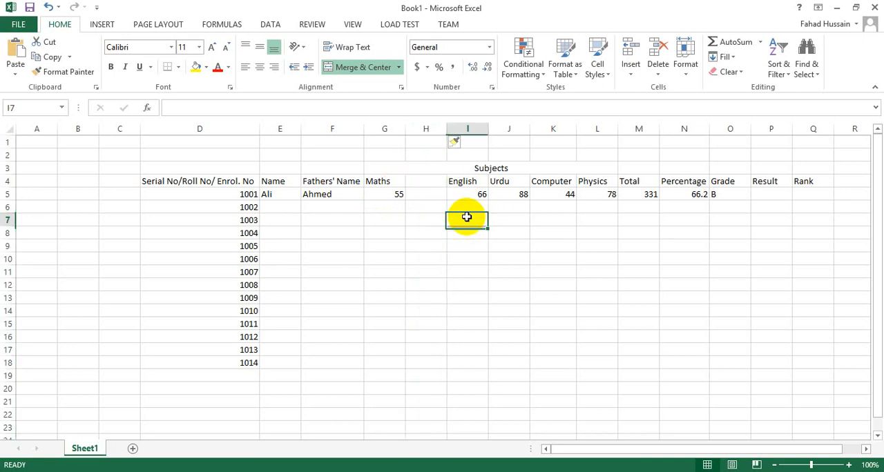
# Start an IF formula in cell H5 that tests G5>=40 and returns empty text "" when true
pyautogui.click(422, 183)
pyautogui.click(417, 197)
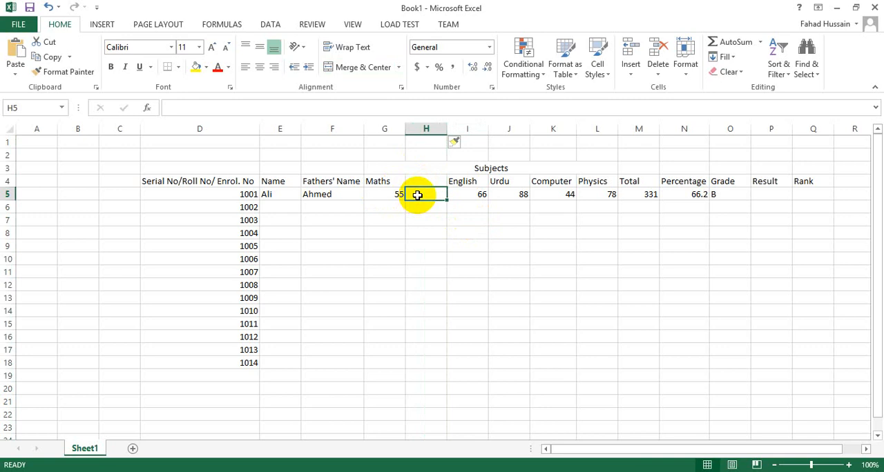
pyautogui.click(385, 196)
pyautogui.click(418, 194)
pyautogui.write('=if')
pyautogui.press('Tab')
pyautogui.click(394, 194)
pyautogui.write('>=40,""')
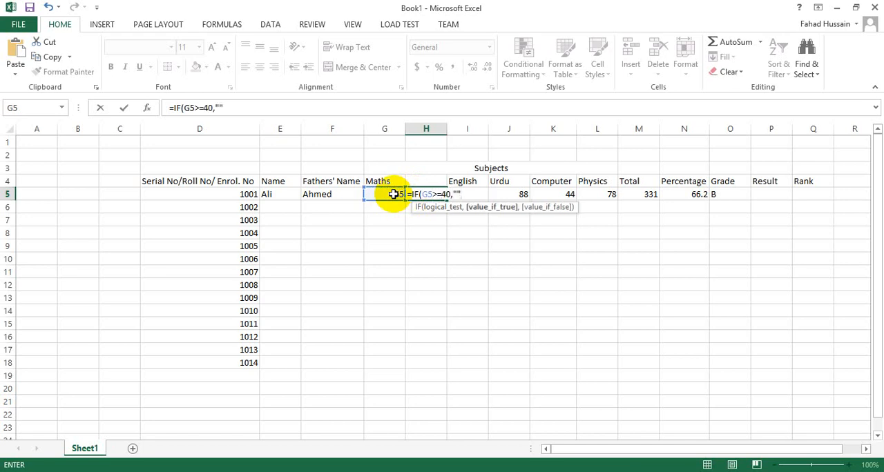
pyautogui.write(',')
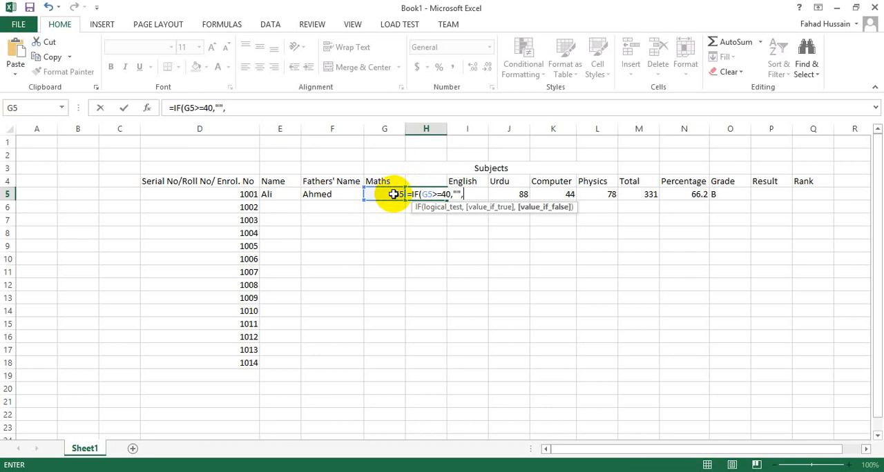
pyautogui.write('""')
# Complete the H5 formula with "F" as the value if false and enter it
pyautogui.click(241, 109)
pyautogui.write('f')
pyautogui.press('BackSpace')
pyautogui.write('F"')
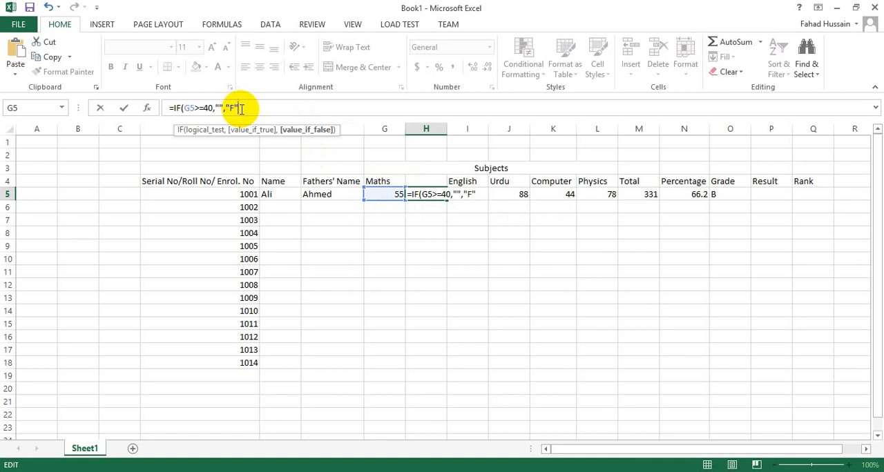
pyautogui.write(')')
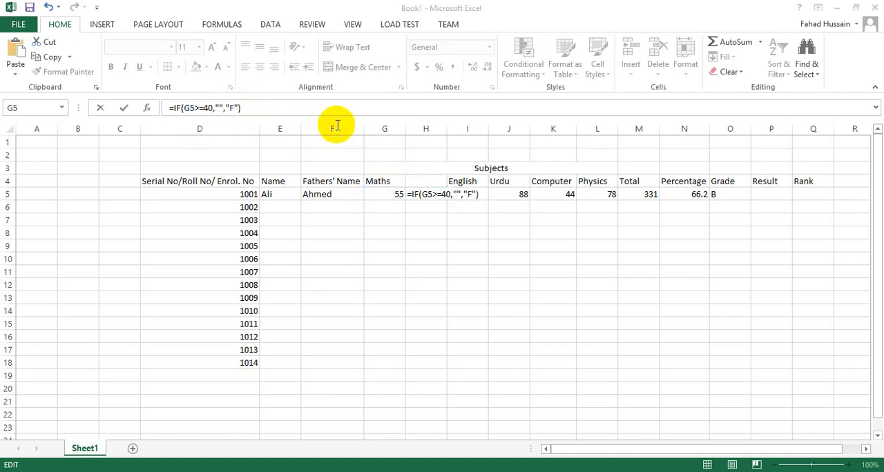
pyautogui.press('Return')
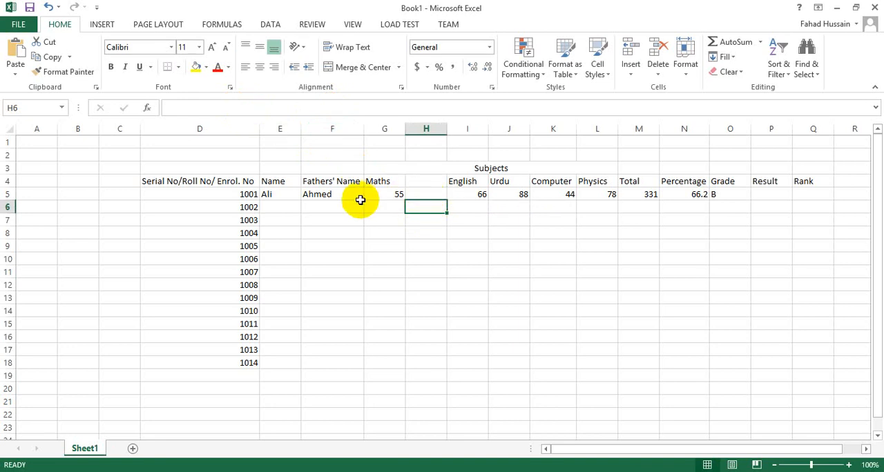
# Set the Maths mark in cell G5 to 39 to test the fail marker
pyautogui.click(388, 194)
pyautogui.write('39')
pyautogui.press('Return')
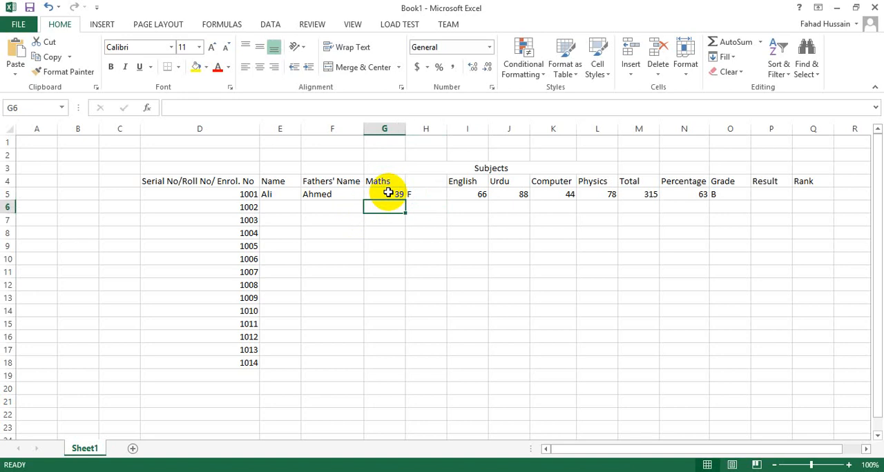
# Narrow column H to about the width of a single letter and select cell G5
pyautogui.moveTo(447, 128); pyautogui.dragTo(410, 129)
pyautogui.click(409, 258)
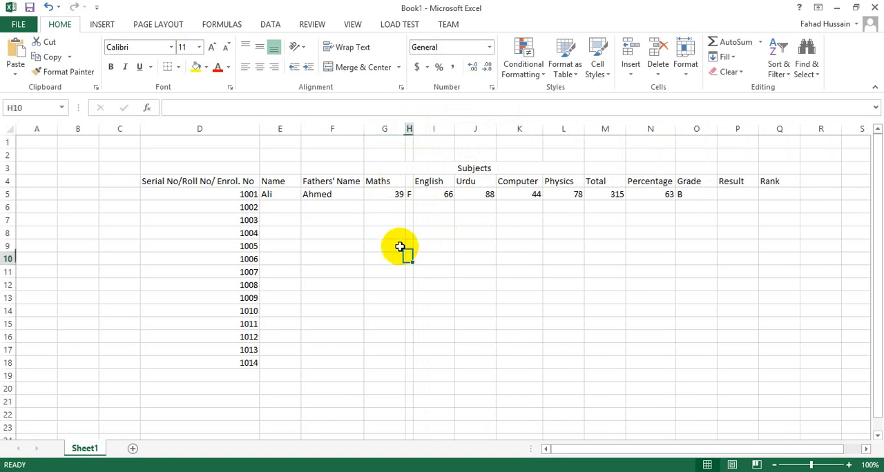
pyautogui.click(378, 195)
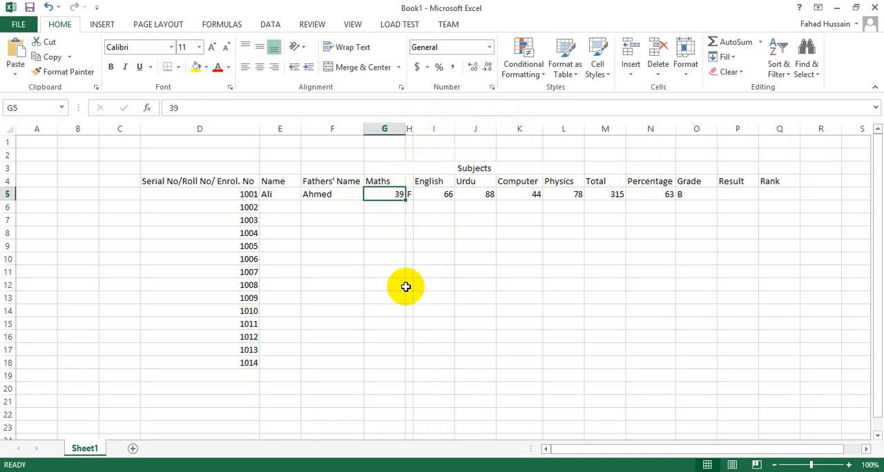
# Check in the print preview, zoomed in, how the Maths mark and its fail marker look, and return to the sheet
pyautogui.hotkey('ctrl', 'p')
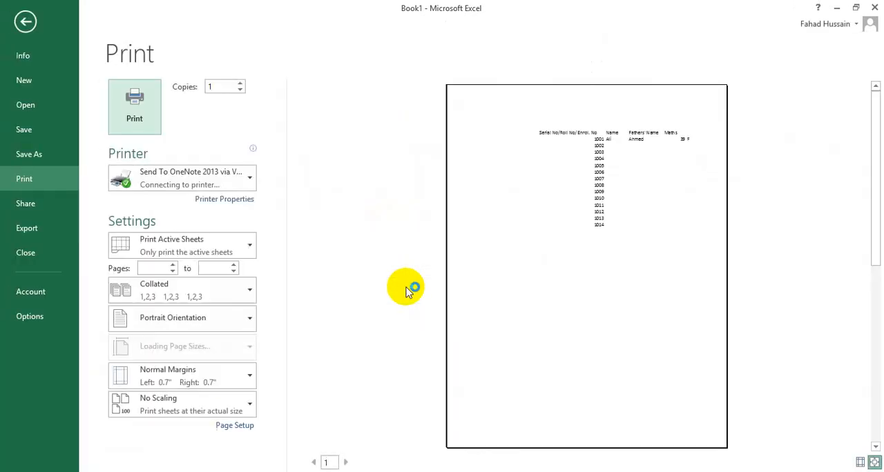
pyautogui.click(681, 152)
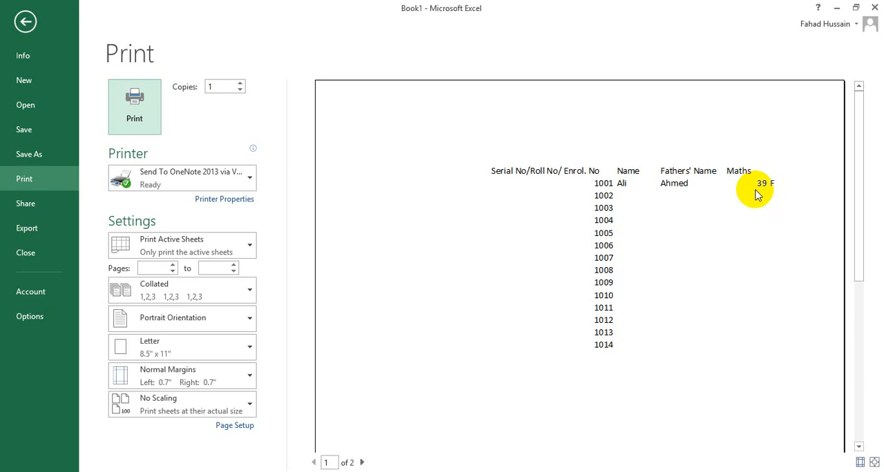
pyautogui.press('Escape')
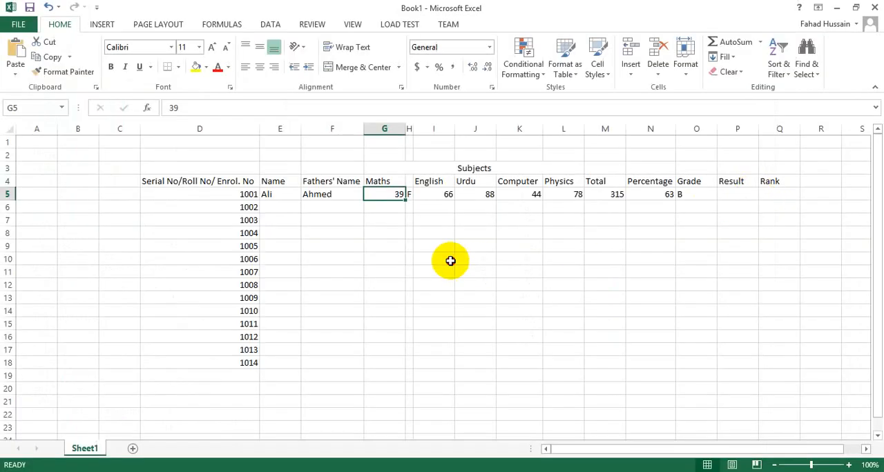
pyautogui.click(445, 260)
# Undo the column narrowing, the Maths mark change, the H5 formula and the inserted column, keeping the grade formula in N5
pyautogui.click(409, 194)
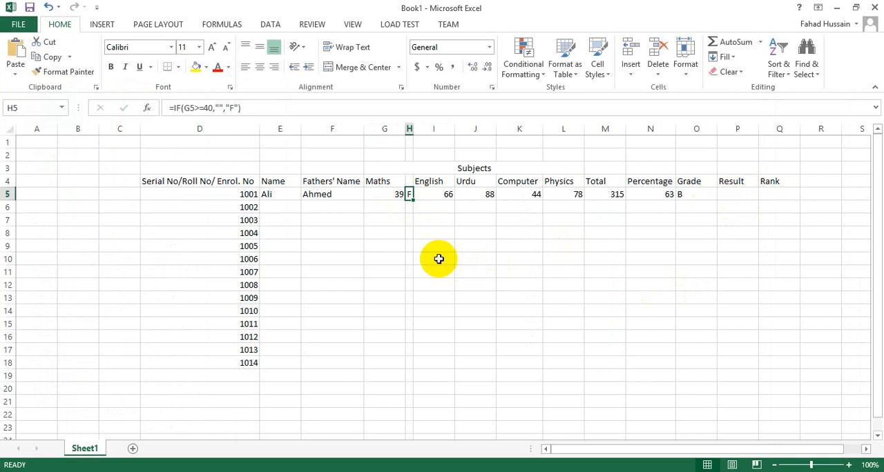
pyautogui.hotkey('ctrl', 'z')
pyautogui.hotkey('ctrl', 'z')
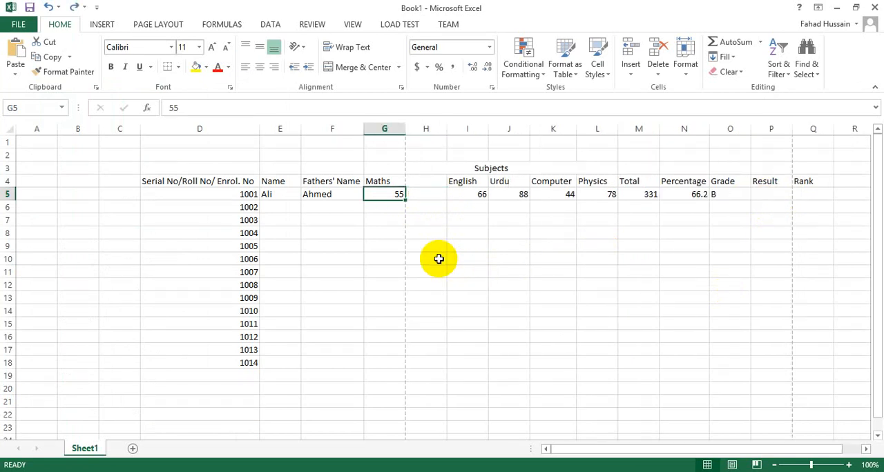
pyautogui.hotkey('ctrl', 'z')
pyautogui.hotkey('ctrl', 'z')
pyautogui.hotkey('ctrl', 'z')
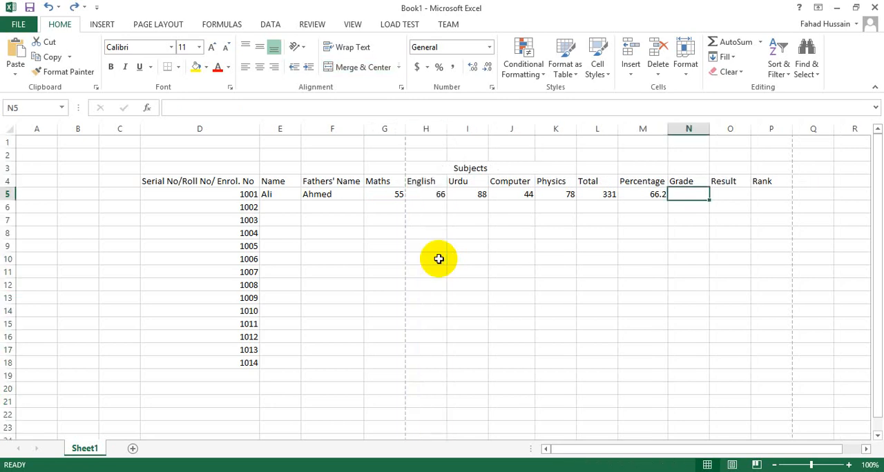
pyautogui.hotkey('ctrl', 'y')
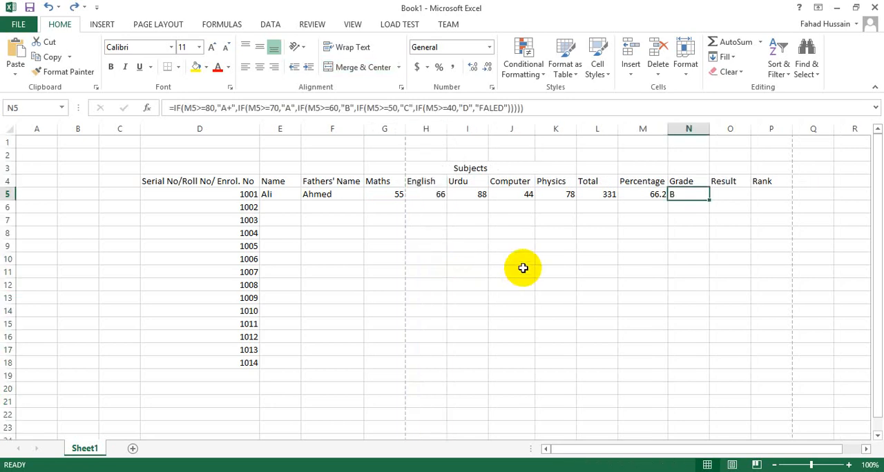
# Examine the first student's five subject marks in G5:K5 that the result depends on
pyautogui.click(776, 234)
pyautogui.click(735, 195)
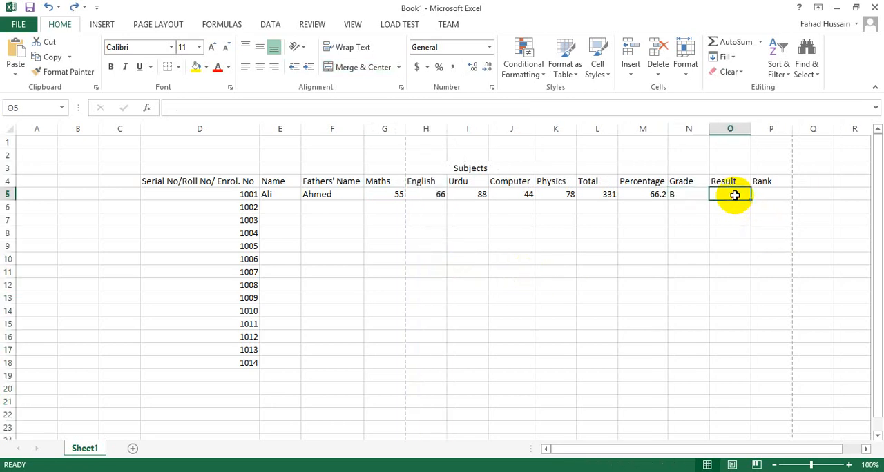
pyautogui.click(395, 196)
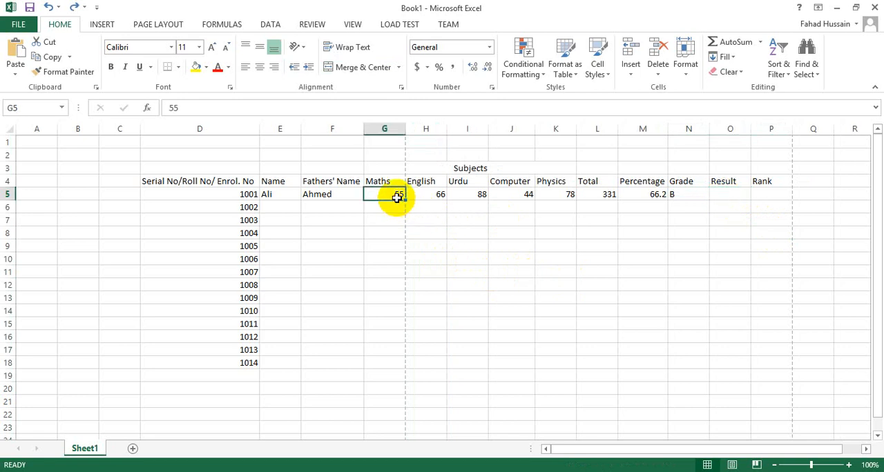
pyautogui.click(439, 195)
pyautogui.click(480, 197)
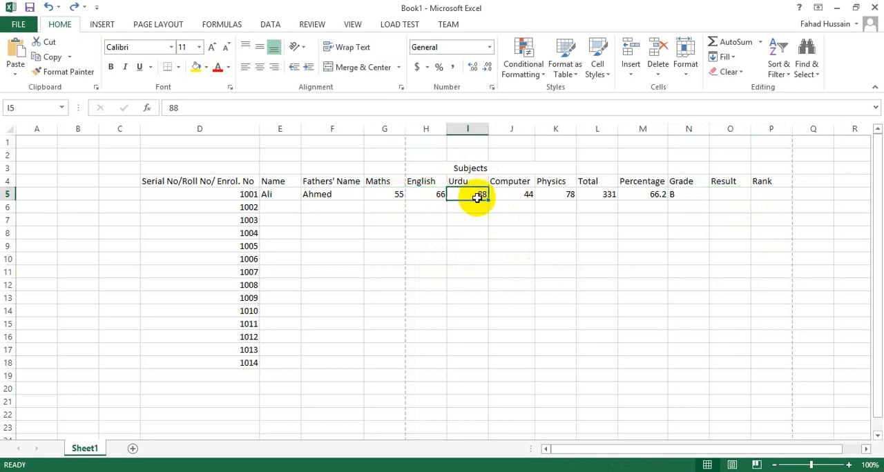
pyautogui.click(517, 195)
pyautogui.click(563, 195)
pyautogui.moveTo(569, 195); pyautogui.dragTo(384, 198)
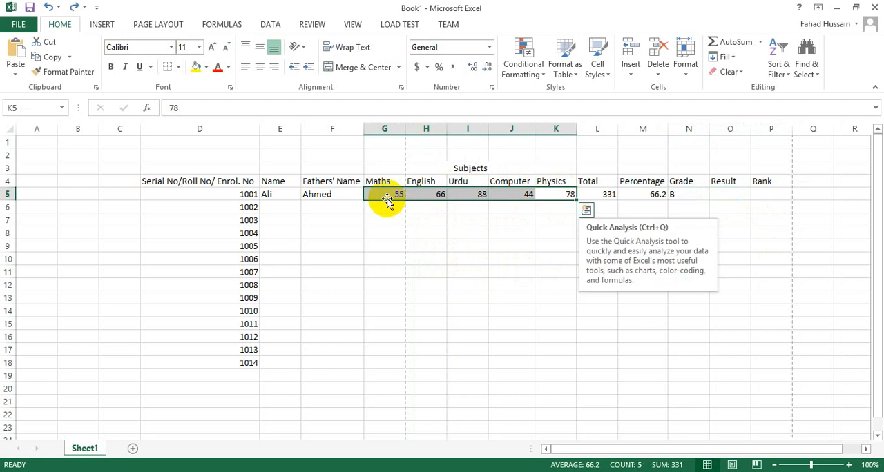
# Start the result formula in cell O5 with =IF(G5<40,"FAILED" for the Maths mark
pyautogui.click(730, 195)
pyautogui.doubleClick(730, 194)
pyautogui.write('=if')
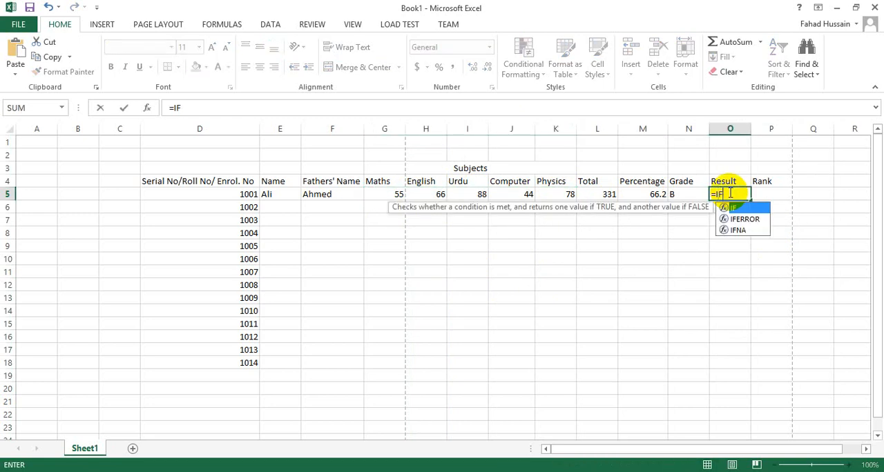
pyautogui.press('Tab')
pyautogui.click(389, 196)
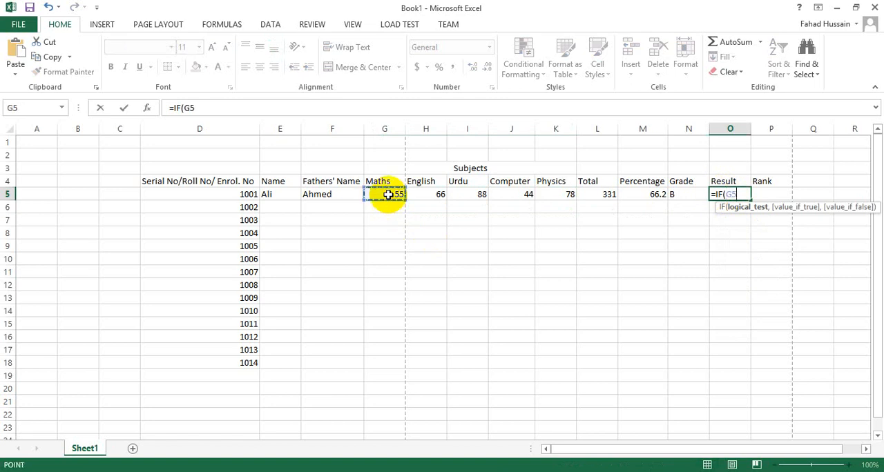
pyautogui.write('<40,""')
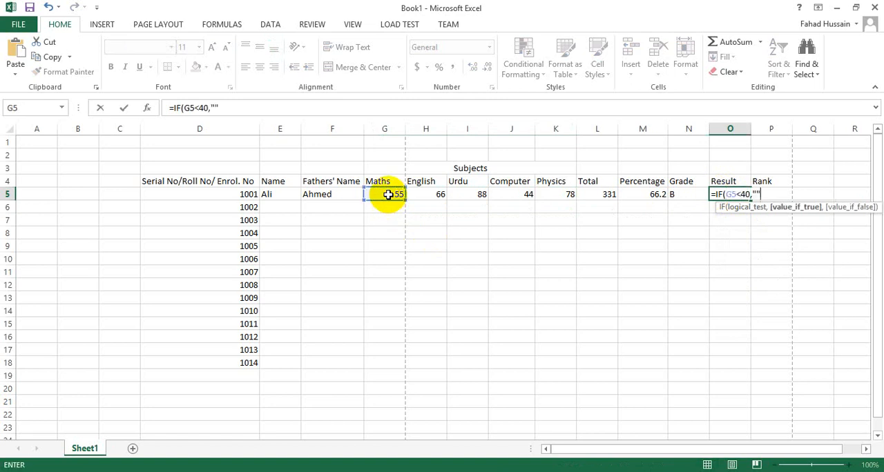
pyautogui.click(232, 114)
pyautogui.write('F')
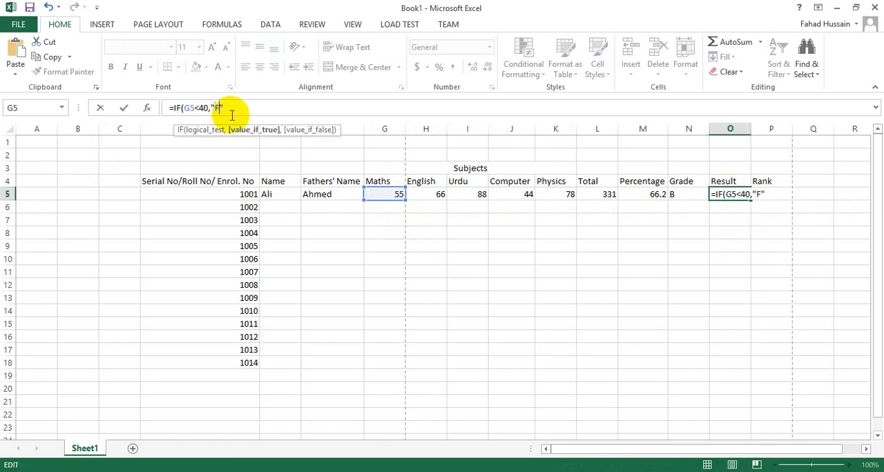
pyautogui.write('AILED",IF(')
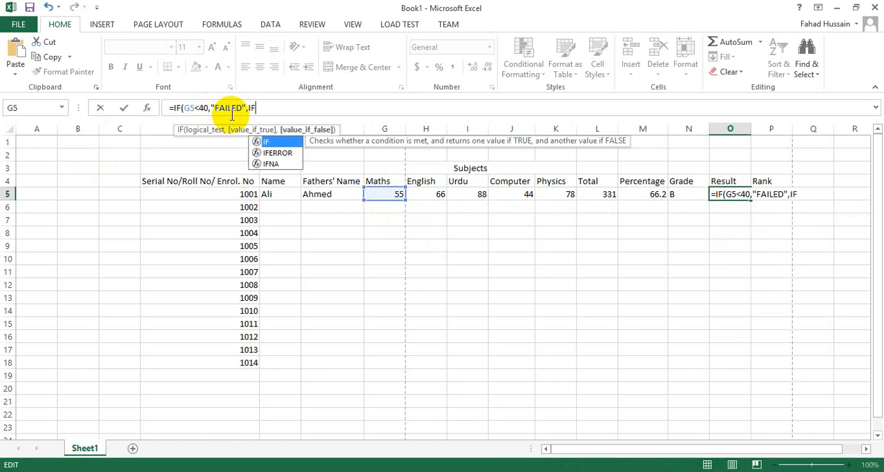
# Extend the O5 result formula with a nested IF(H5>40,"FAILED" condition for the English mark
pyautogui.click(436, 197)
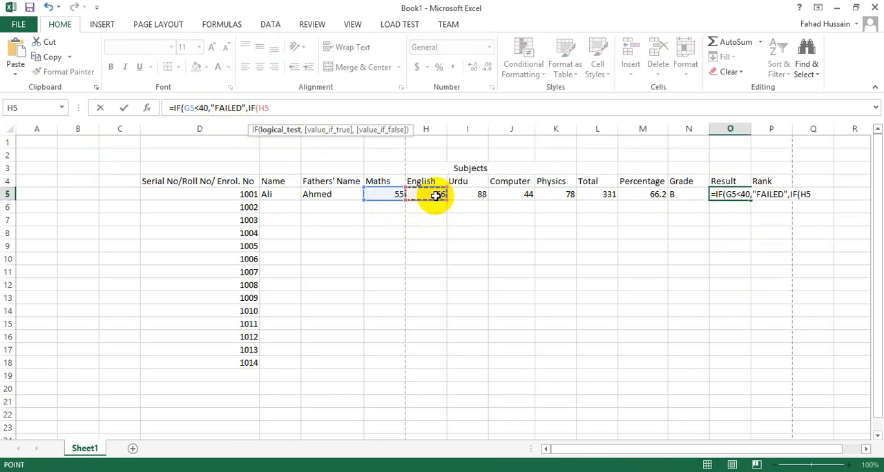
pyautogui.write('>40,"')
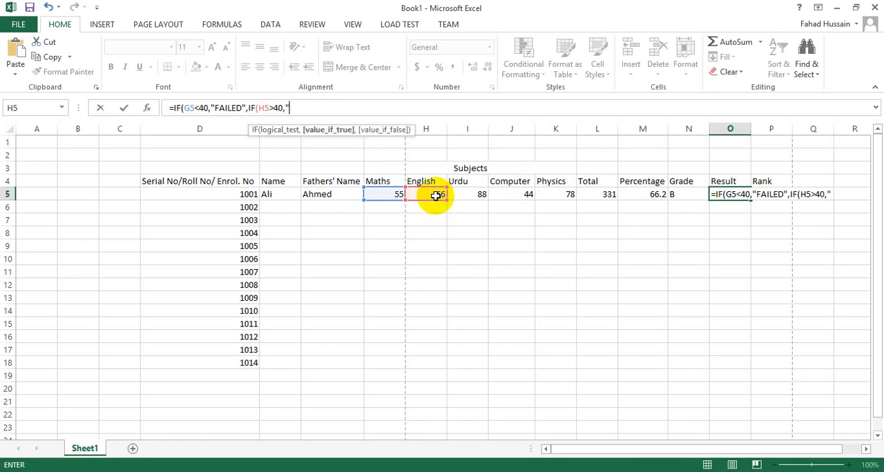
pyautogui.write('"')
pyautogui.press('Return')
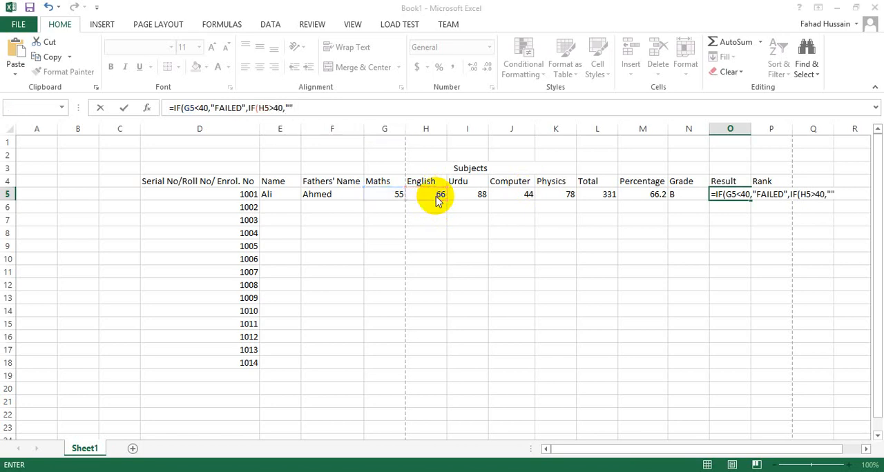
pyautogui.click(556, 210)
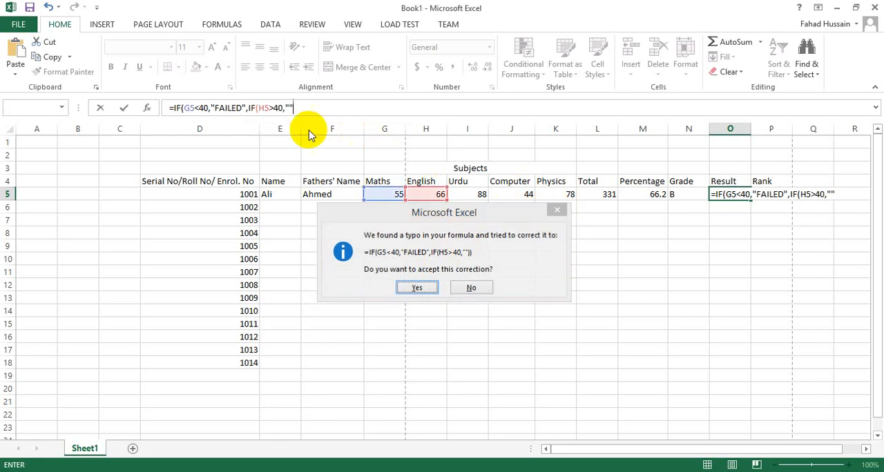
pyautogui.click(444, 276)
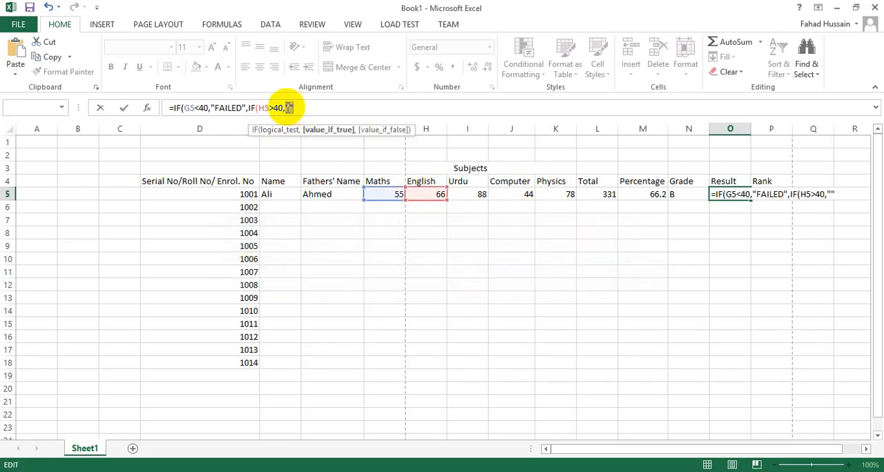
pyautogui.write('FAILED')
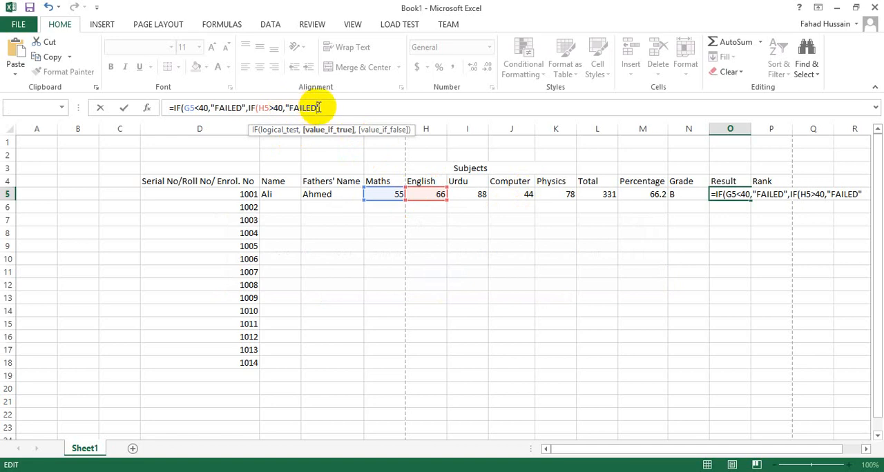
# Copy the formula's two IF conditions and paste them twice after the English condition
pyautogui.moveTo(330, 108); pyautogui.dragTo(180, 110)
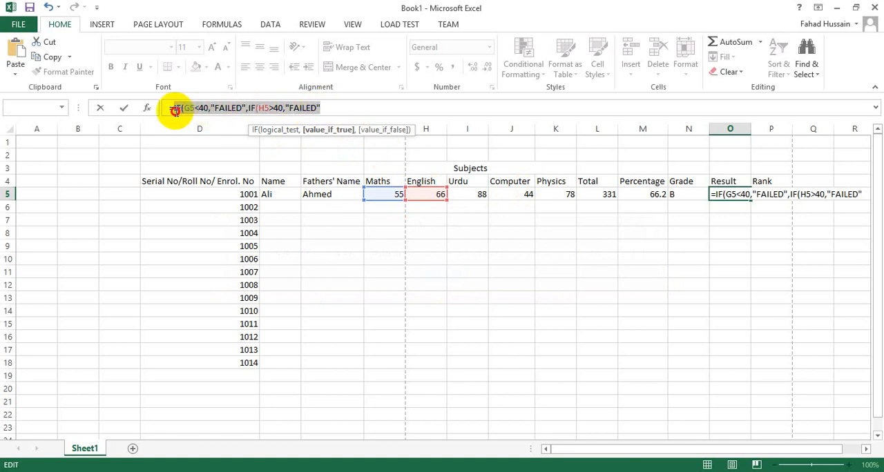
pyautogui.click(322, 108)
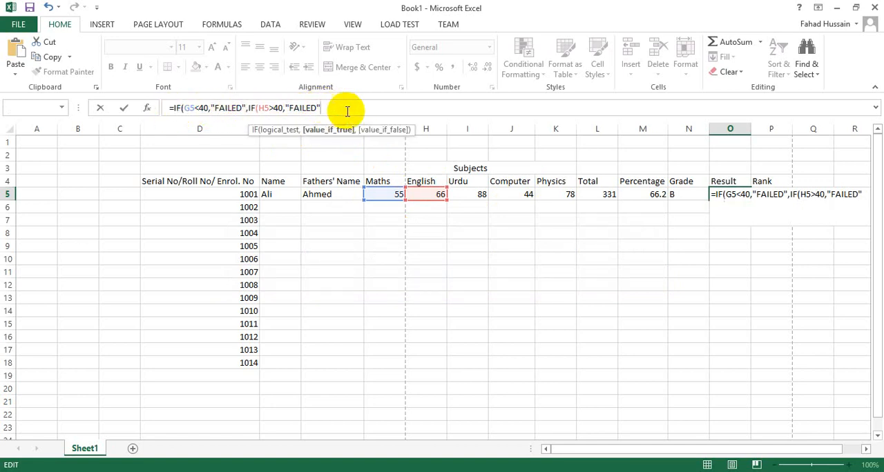
pyautogui.hotkey('ctrl', 'v')
pyautogui.hotkey('ctrl', 'v')
# Trim the surplus last condition from the pasted text so the formula ends with IF(G5<40,"FAILED",
pyautogui.press('BackSpace')
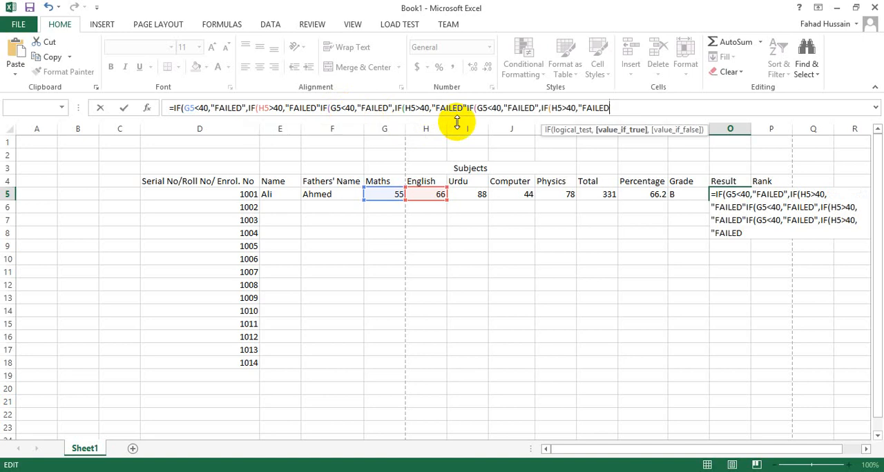
pyautogui.press('BackSpace')
pyautogui.press('BackSpace')
pyautogui.press('BackSpace')
pyautogui.press('BackSpace')
pyautogui.press('BackSpace')
pyautogui.press('BackSpace')
pyautogui.press('BackSpace')
pyautogui.press('BackSpace')
pyautogui.press('BackSpace')
pyautogui.press('BackSpace')
pyautogui.press('BackSpace')
pyautogui.press('BackSpace')
pyautogui.press('BackSpace')
pyautogui.press('BackSpace')
pyautogui.press('BackSpace')
pyautogui.press('BackSpace')
pyautogui.press('BackSpace')
pyautogui.press('BackSpace')
pyautogui.press('BackSpace')
pyautogui.press('BackSpace')
pyautogui.hotkey('ctrl', 'z')
pyautogui.press('BackSpace')
pyautogui.press('BackSpace')
pyautogui.press('BackSpace')
pyautogui.press('BackSpace')
pyautogui.press('BackSpace')
pyautogui.press('BackSpace')
pyautogui.press('BackSpace')
pyautogui.press('BackSpace')
pyautogui.press('BackSpace')
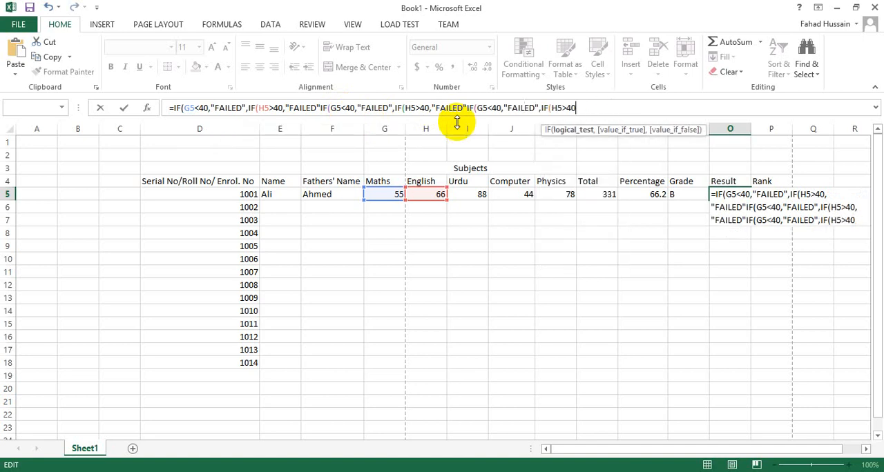
pyautogui.press('BackSpace')
pyautogui.press('BackSpace')
pyautogui.press('BackSpace')
pyautogui.press('BackSpace')
pyautogui.press('BackSpace')
pyautogui.press('BackSpace')
pyautogui.press('BackSpace')
pyautogui.press('BackSpace')
pyautogui.press('BackSpace')
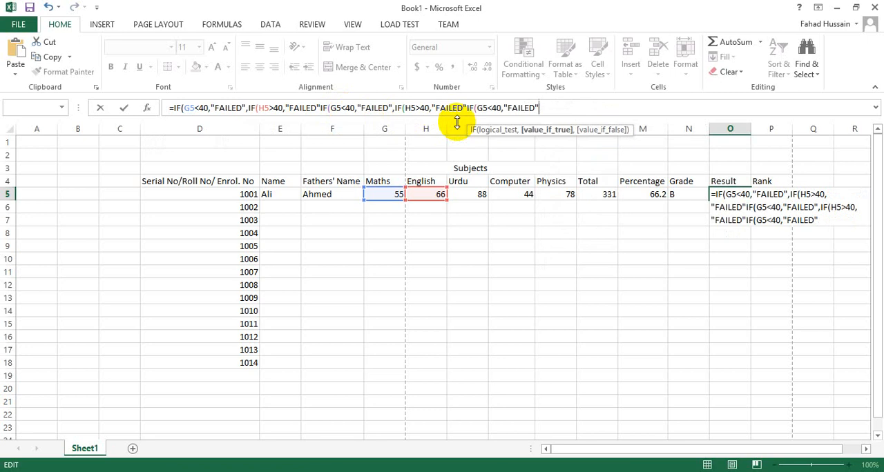
pyautogui.write(',')
# Change the cell references in the third and fourth IF conditions to the Urdu mark, I5
pyautogui.click(337, 108)
pyautogui.click(339, 109)
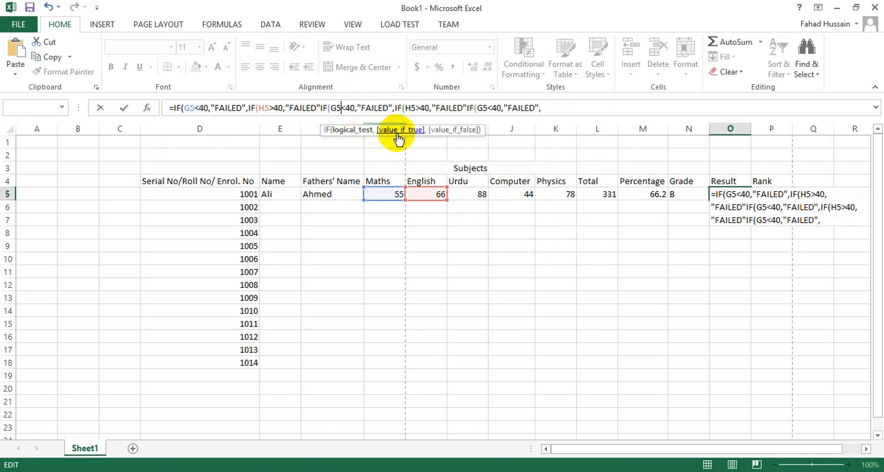
pyautogui.click(476, 194)
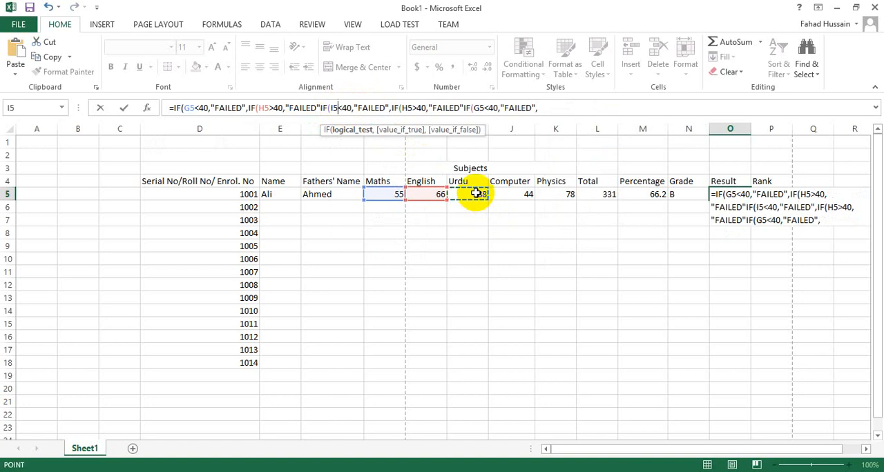
pyautogui.doubleClick(409, 107)
pyautogui.press('BackSpace')
pyautogui.click(482, 194)
# Clear the G5 reference from the last IF condition, leaving only <40 as its test
pyautogui.click(483, 109)
pyautogui.press('BackSpace')
pyautogui.press('BackSpace')
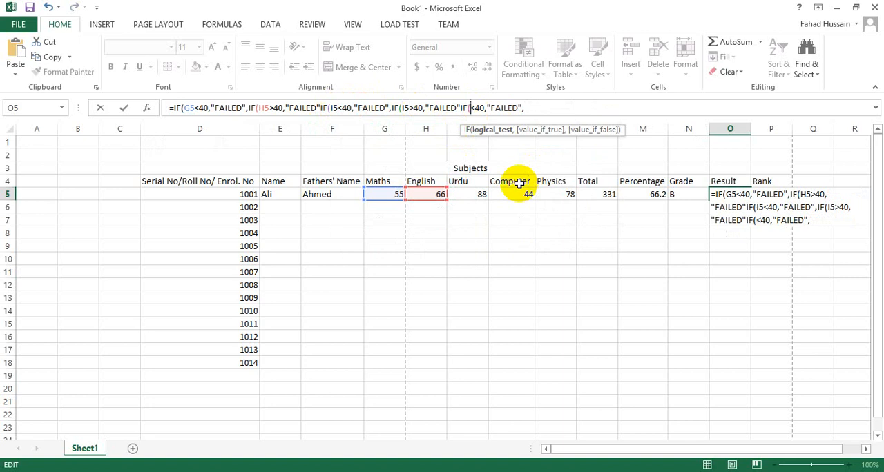
pyautogui.click(481, 194)
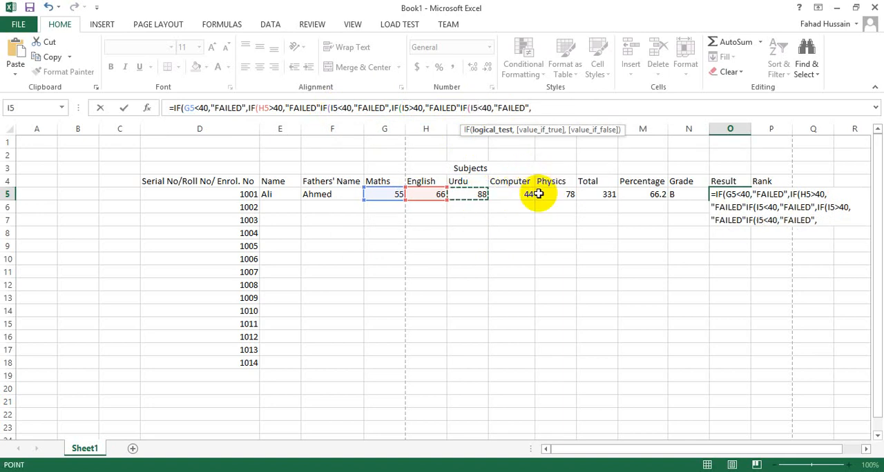
pyautogui.press('BackSpace')
pyautogui.press('BackSpace')
pyautogui.write('I5')
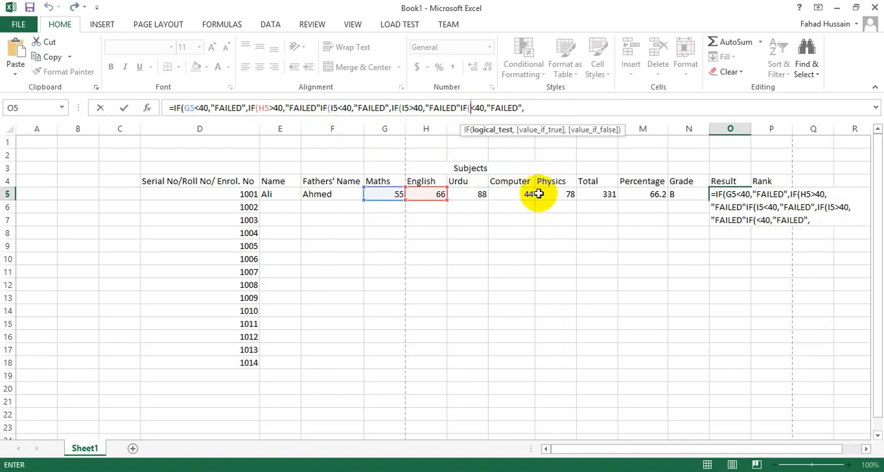
pyautogui.press('BackSpace')
pyautogui.press('BackSpace')
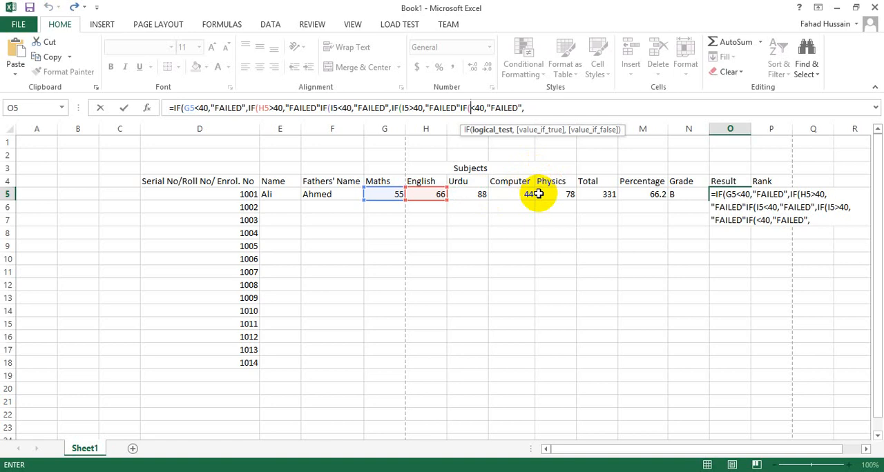
# Re-enter the Urdu mark I5 as the reference in the third IF condition
pyautogui.click(337, 108)
pyautogui.press('BackSpace')
pyautogui.press('BackSpace')
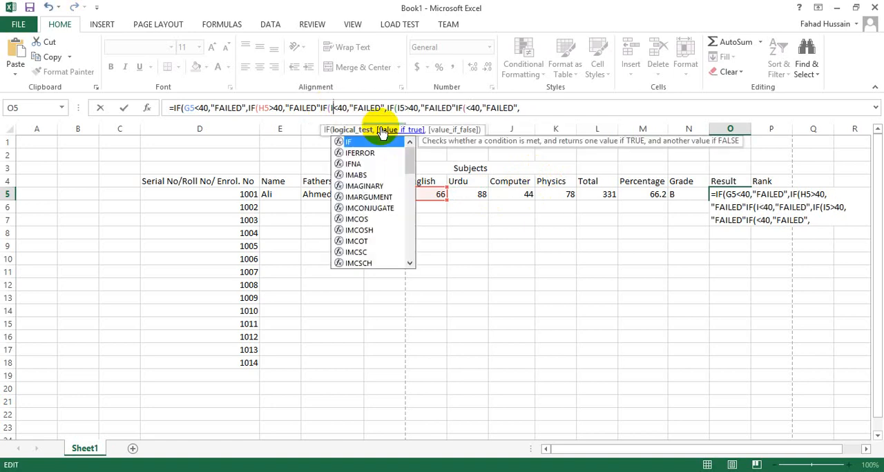
pyautogui.click(473, 194)
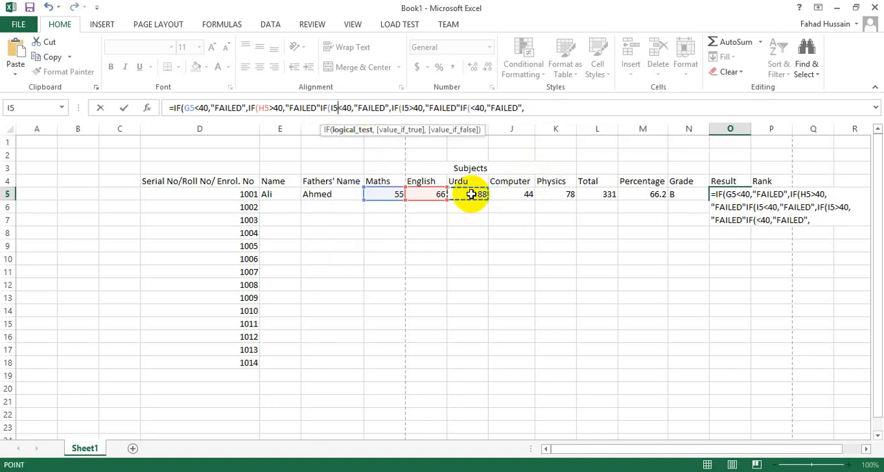
# Set the fourth condition's reference to the Computer mark J5 and the fifth's to the Physics mark K5
pyautogui.click(411, 108)
pyautogui.press('BackSpace')
pyautogui.press('BackSpace')
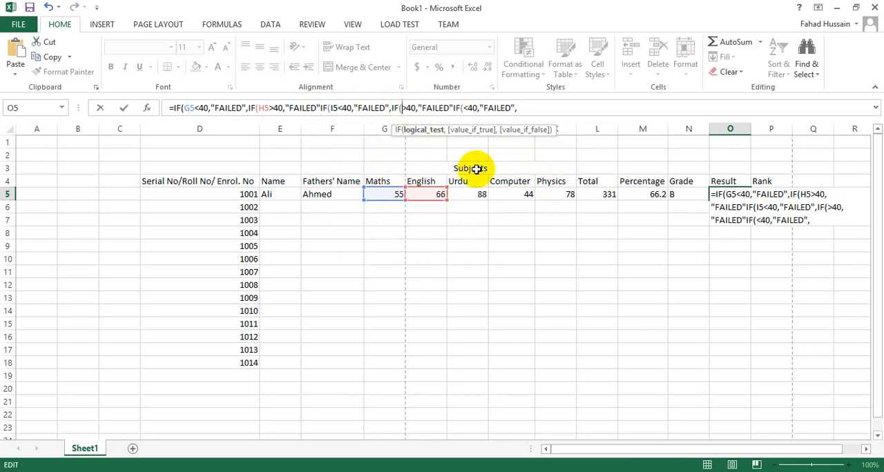
pyautogui.click(511, 194)
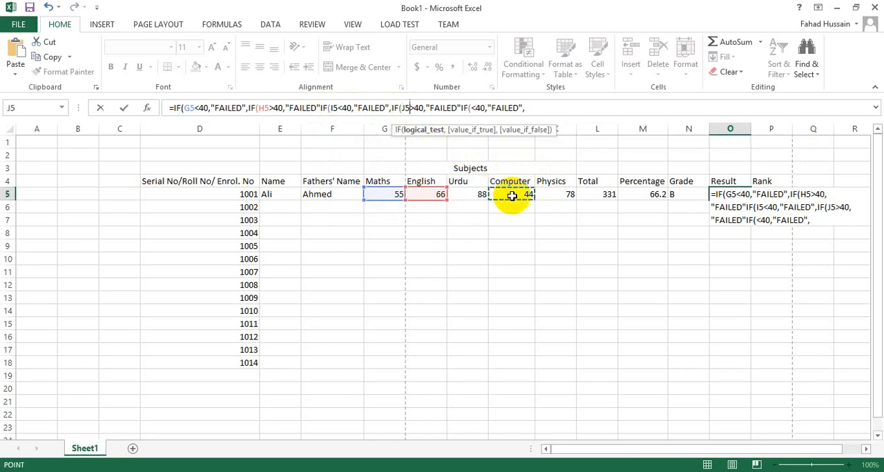
pyautogui.click(472, 109)
pyautogui.click(558, 195)
# Add "PASSED" as the formula's final value, close it with five parentheses and try to enter it
pyautogui.click(542, 108)
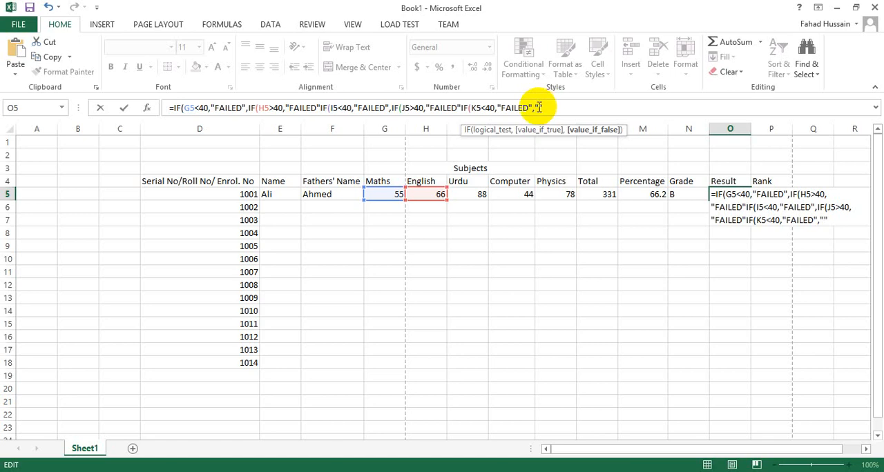
pyautogui.write('pAS')
pyautogui.press('BackSpace')
pyautogui.press('BackSpace')
pyautogui.press('BackSpace')
pyautogui.write('PASS')
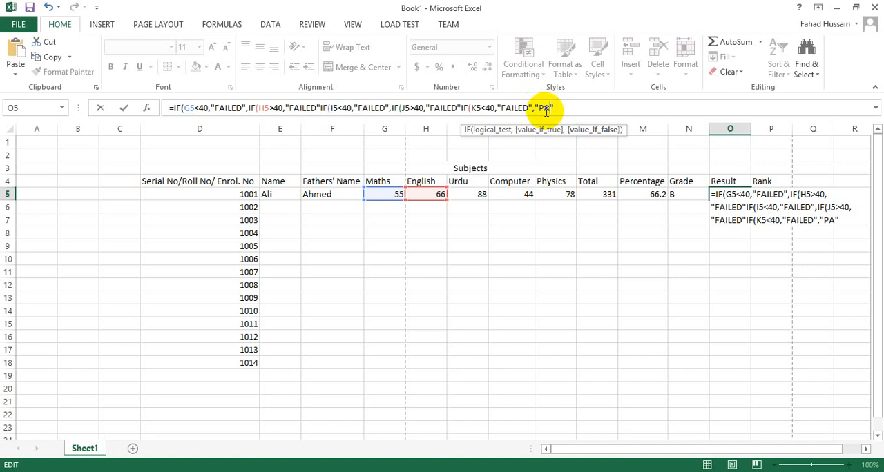
pyautogui.write('D"))))')
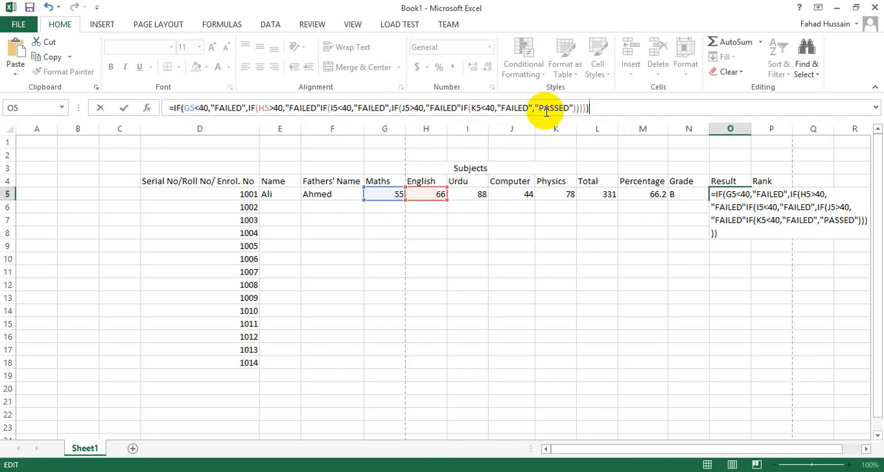
pyautogui.write(')')
pyautogui.press('Return')
pyautogui.press('Return')
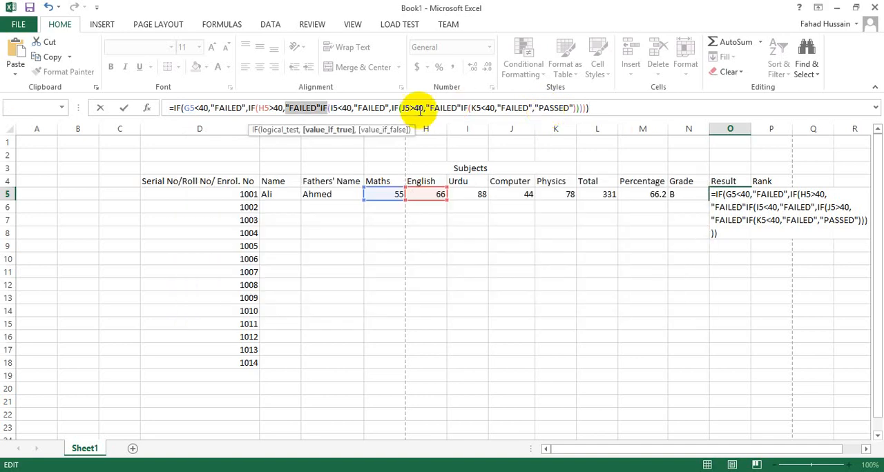
# Insert the missing comma before IF(I5<40 in the result formula and try to enter it again
pyautogui.click(336, 109)
pyautogui.click(320, 109)
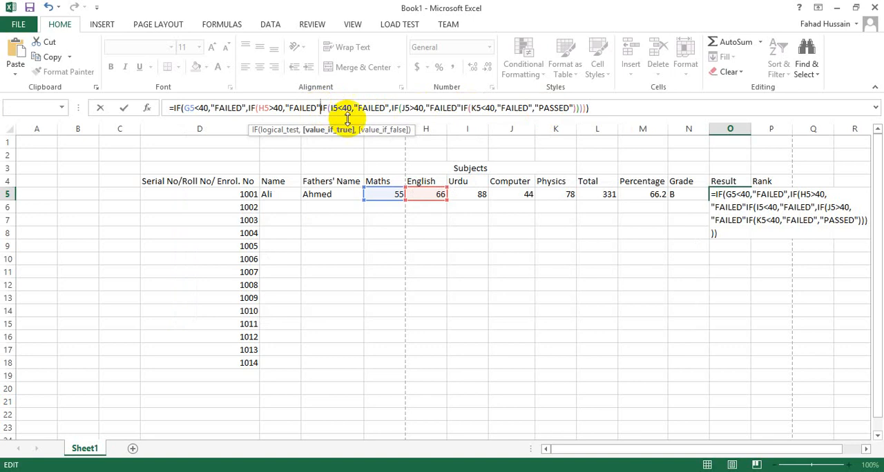
pyautogui.write(',')
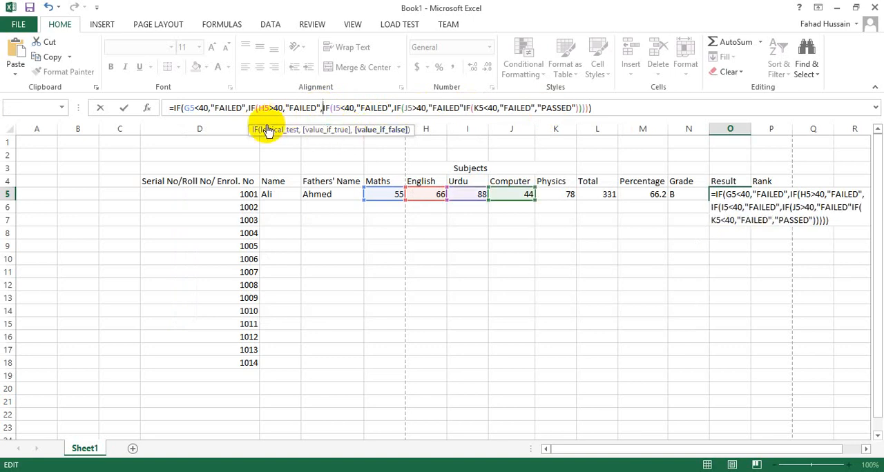
pyautogui.click(255, 110)
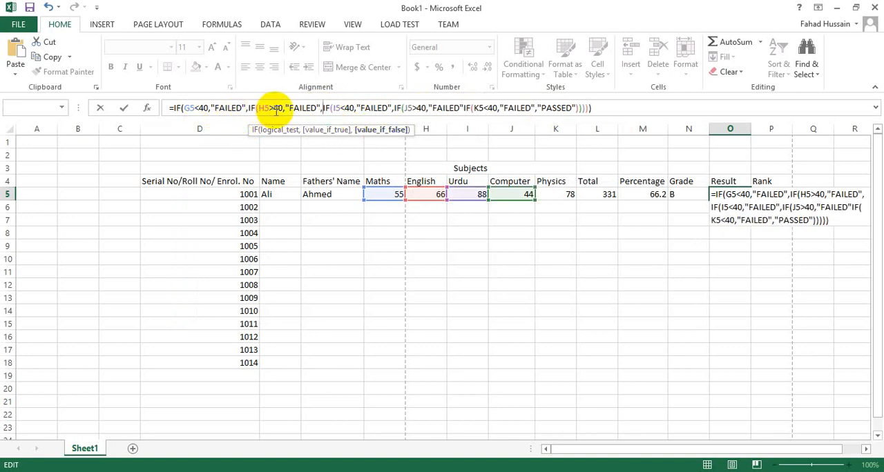
pyautogui.click(322, 109)
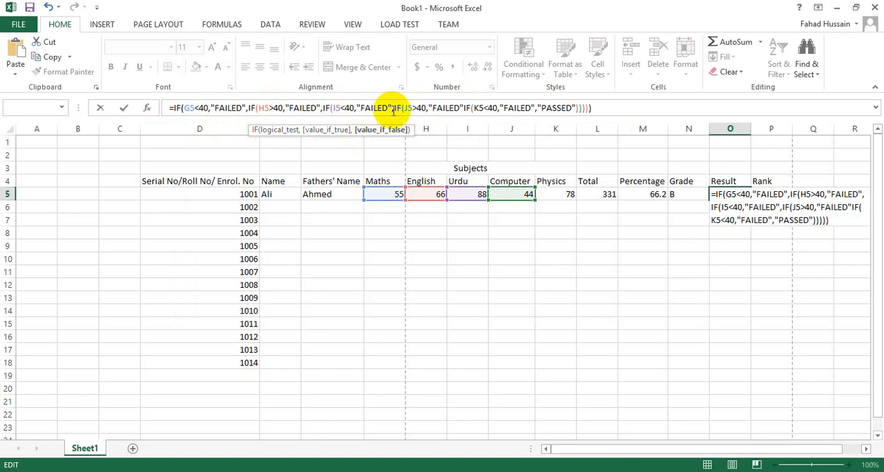
pyautogui.click(593, 108)
pyautogui.press('Return')
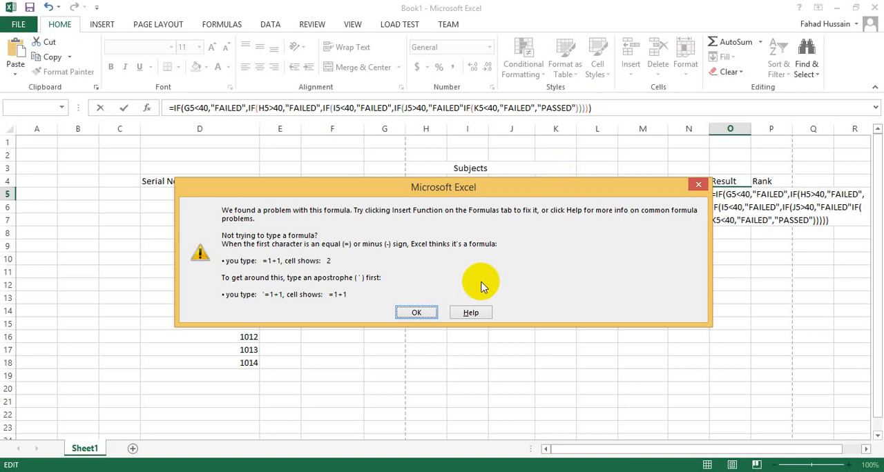
pyautogui.click(425, 309)
# Insert the missing comma before IF(K5<40, enter the result formula and return to cell O5 to correct it
pyautogui.click(463, 109)
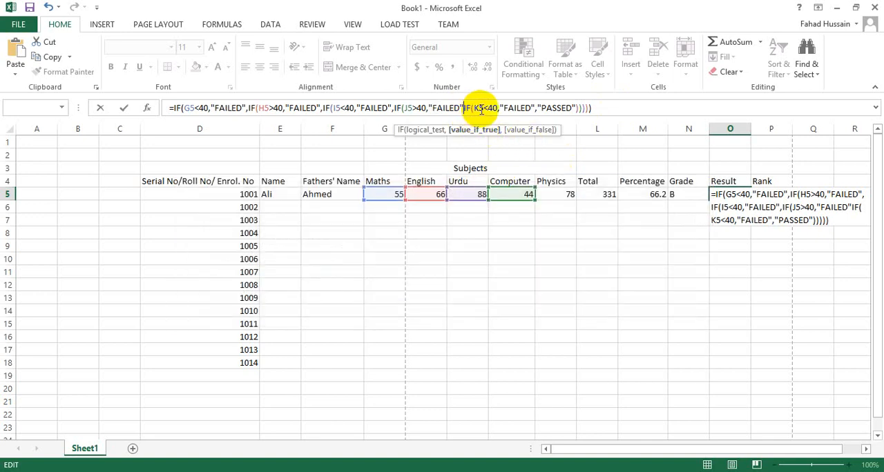
pyautogui.write(',')
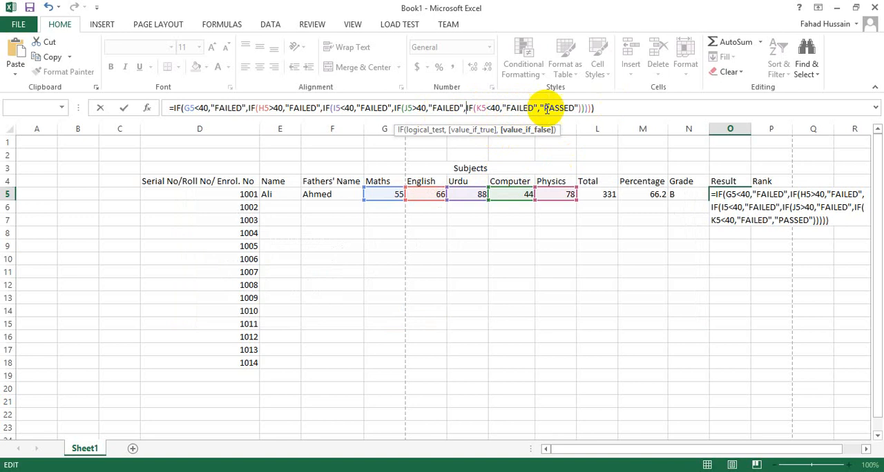
pyautogui.press('Return')
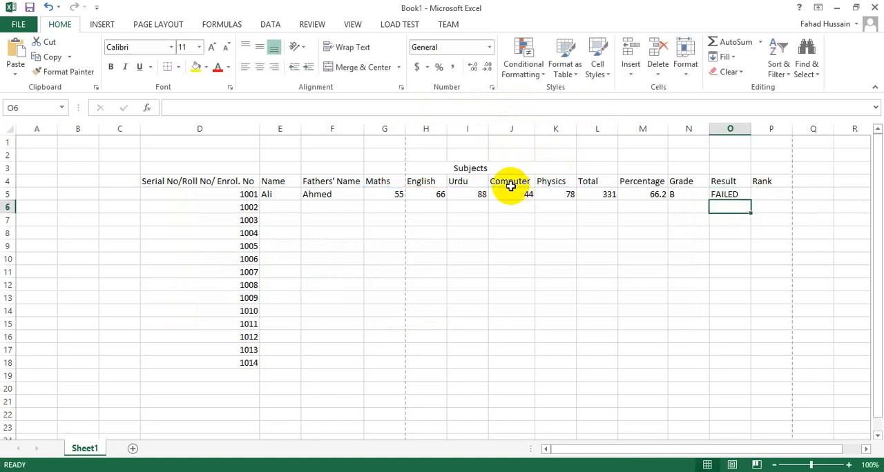
pyautogui.click(730, 196)
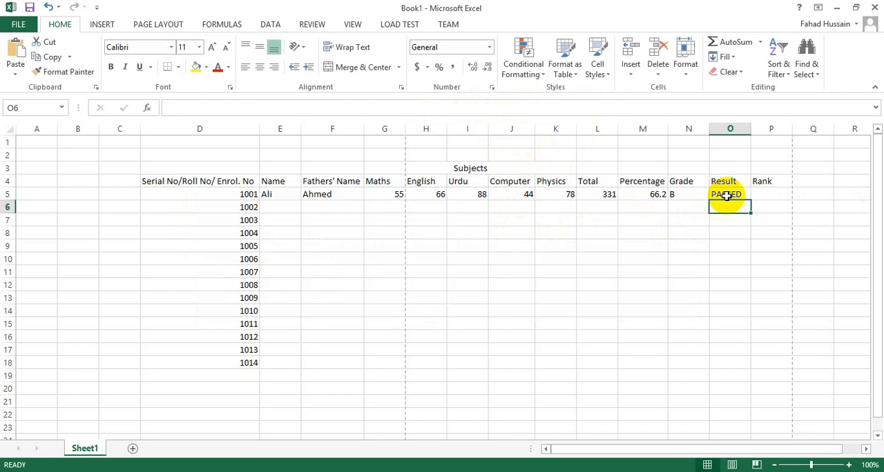
# Review the nested IF conditions of the result formula in O5 and close it without changes
pyautogui.click(727, 195)
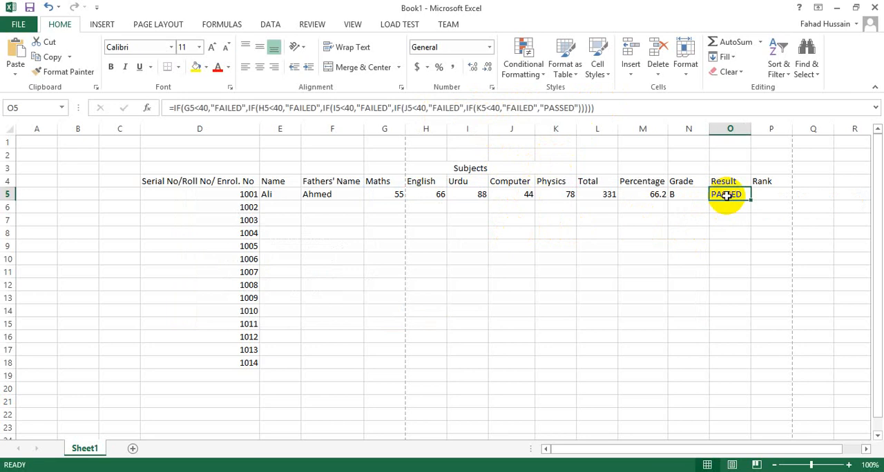
pyautogui.click(277, 108)
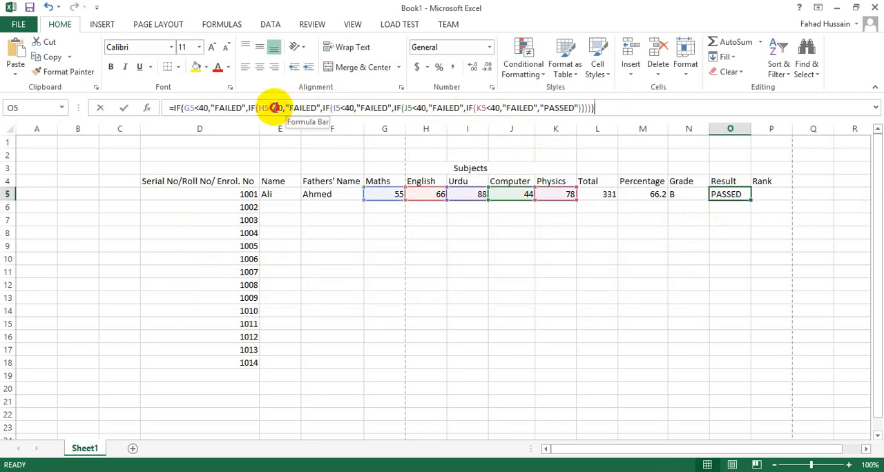
pyautogui.click(341, 109)
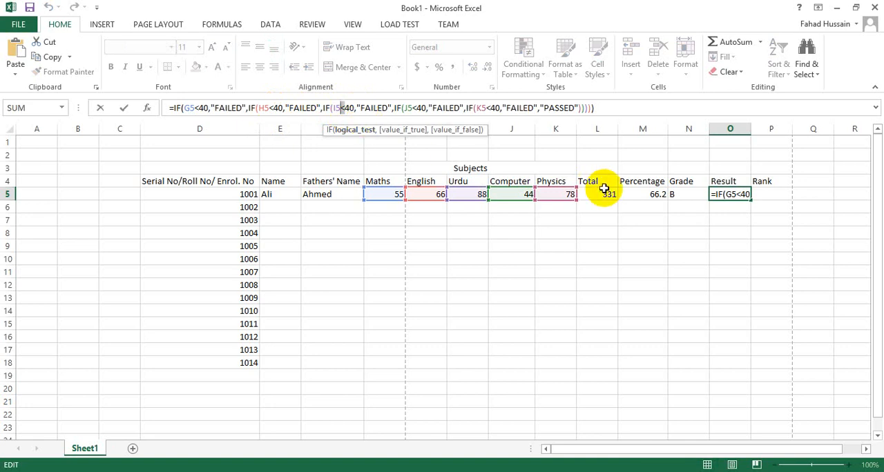
pyautogui.click(622, 107)
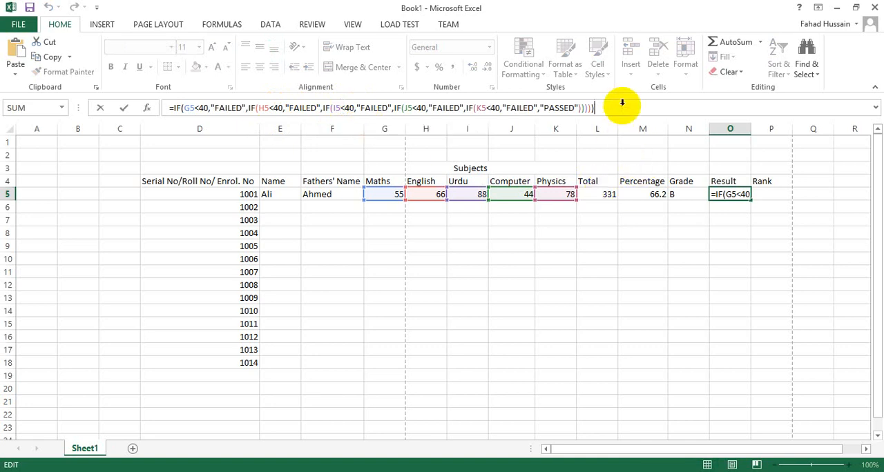
pyautogui.press('Return')
# Change the Maths mark in G5 to 39 to test the result formula
pyautogui.click(396, 195)
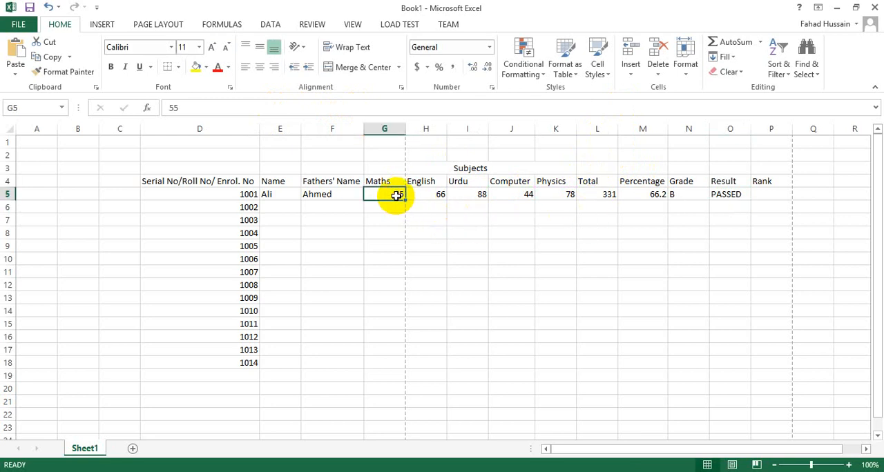
pyautogui.write('39')
pyautogui.press('Return')
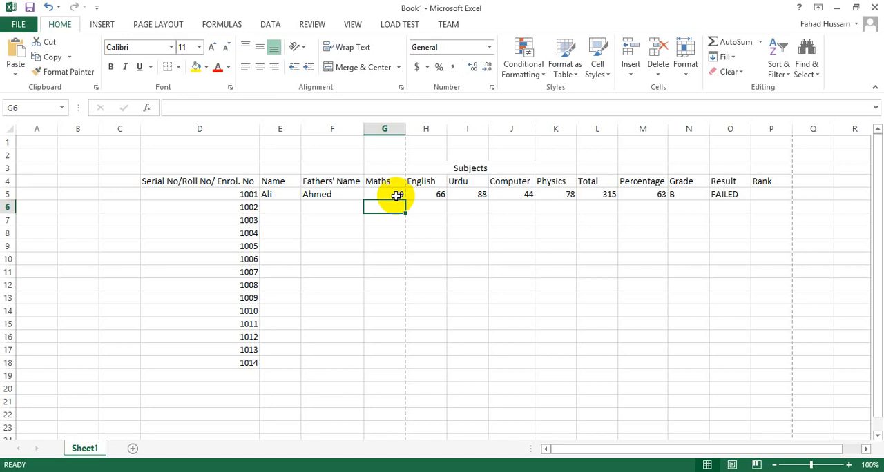
# Write the formula =RANK(M5,M5:M18) in Rank cell P5, ranking the percentage against the whole Percentage column
pyautogui.click(763, 195)
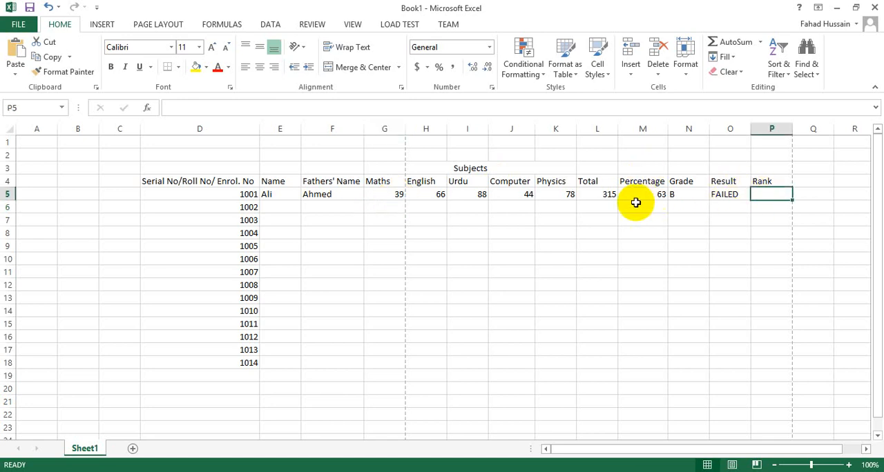
pyautogui.click(723, 195)
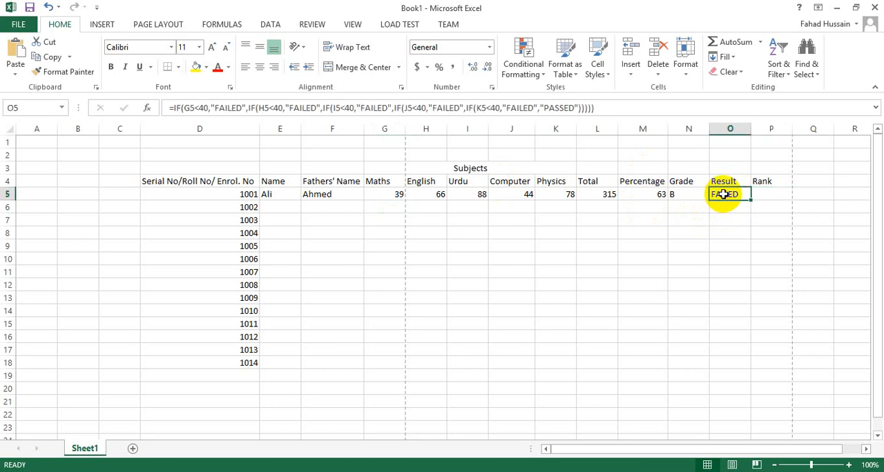
pyautogui.click(764, 195)
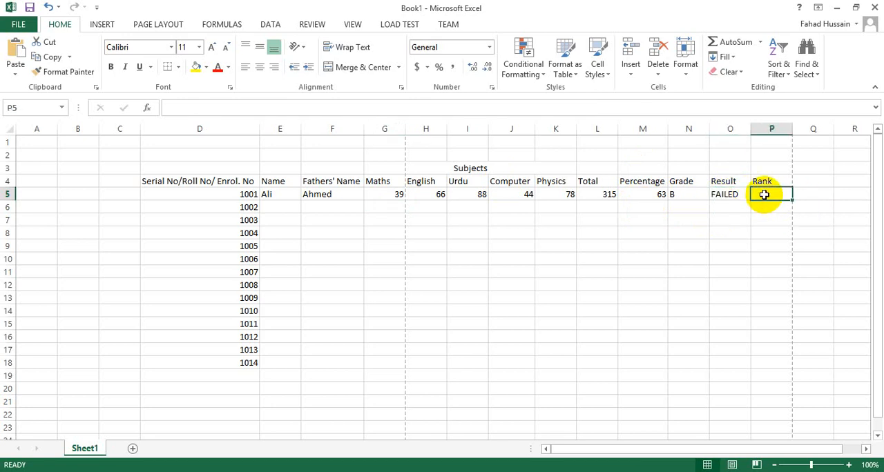
pyautogui.write('=')
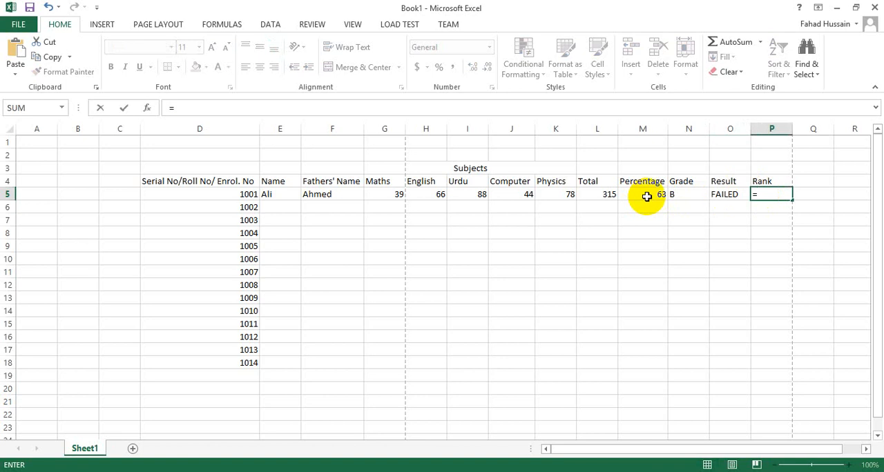
pyautogui.write('RANK')
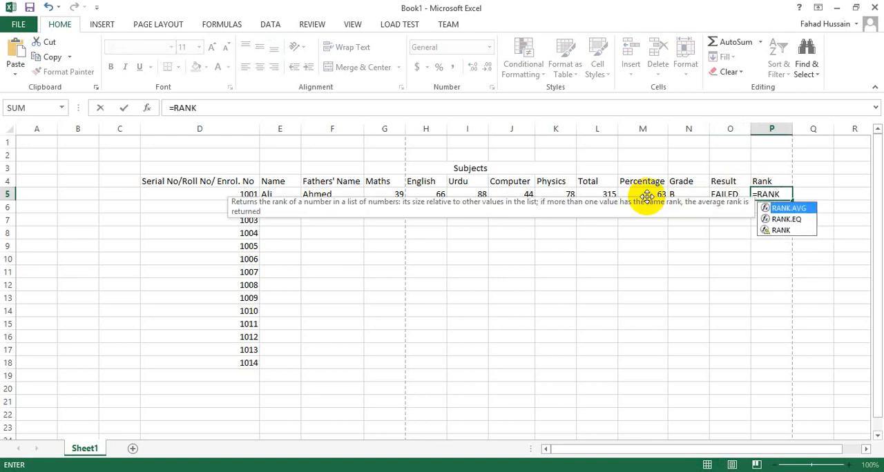
pyautogui.write('(')
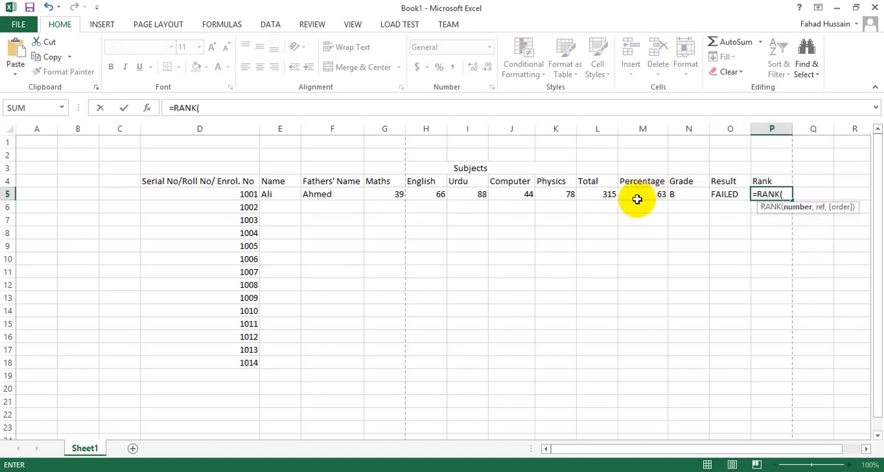
pyautogui.click(637, 197)
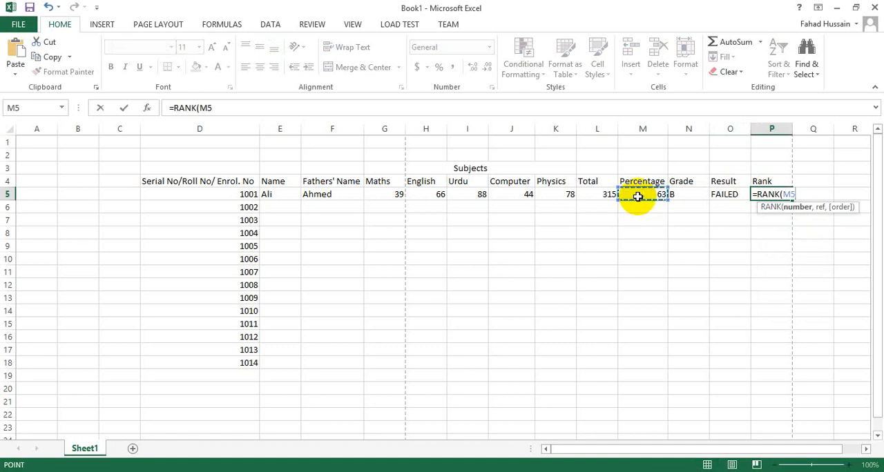
pyautogui.write(',')
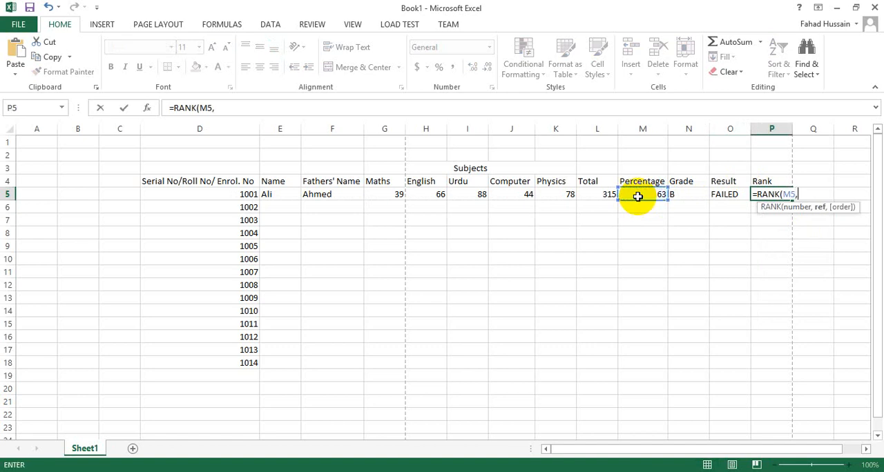
pyautogui.moveTo(639, 196); pyautogui.dragTo(632, 368)
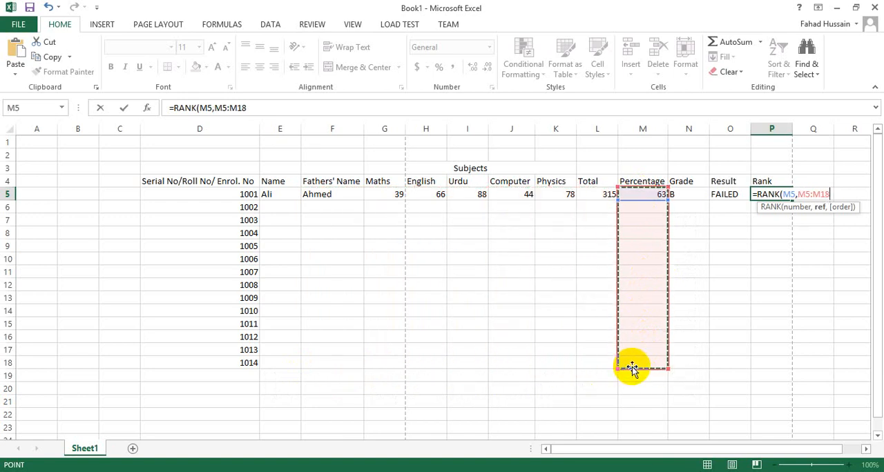
pyautogui.click(463, 110)
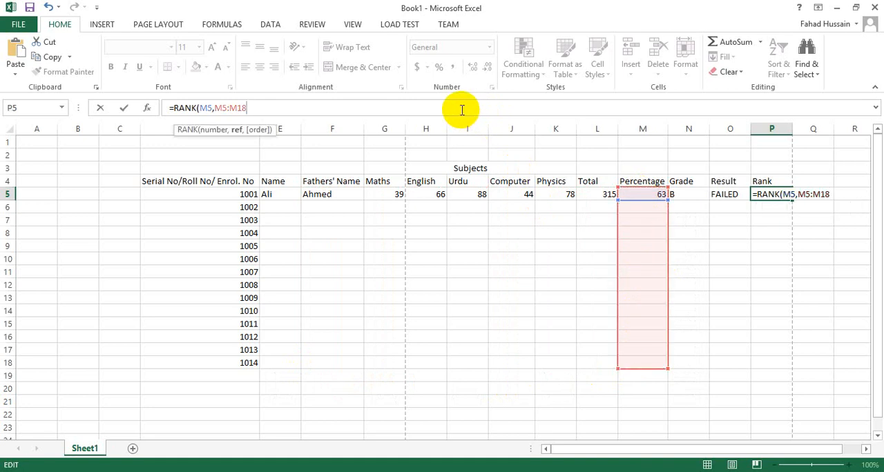
pyautogui.write(')')
# Make the ranking range in the formula absolute as $M$5:$M$18
pyautogui.press('Left')
pyautogui.press('Left')
pyautogui.press('Left')
pyautogui.press('Left')
pyautogui.press('Left')
pyautogui.press('Left')
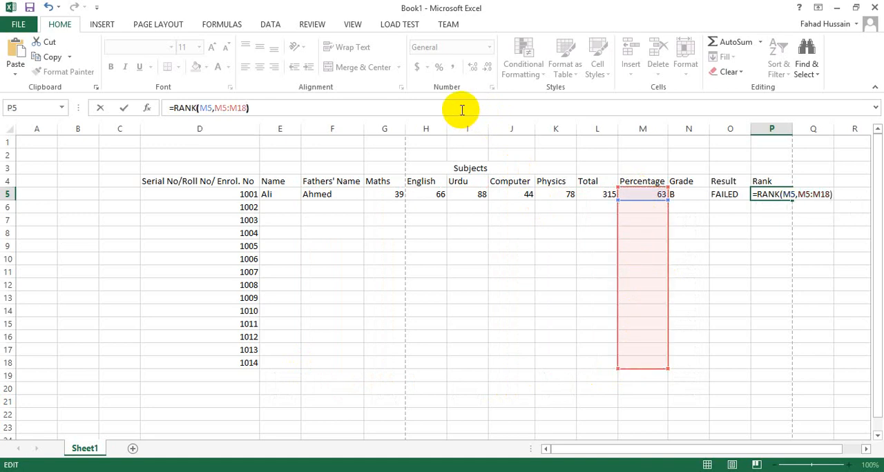
pyautogui.press('Left')
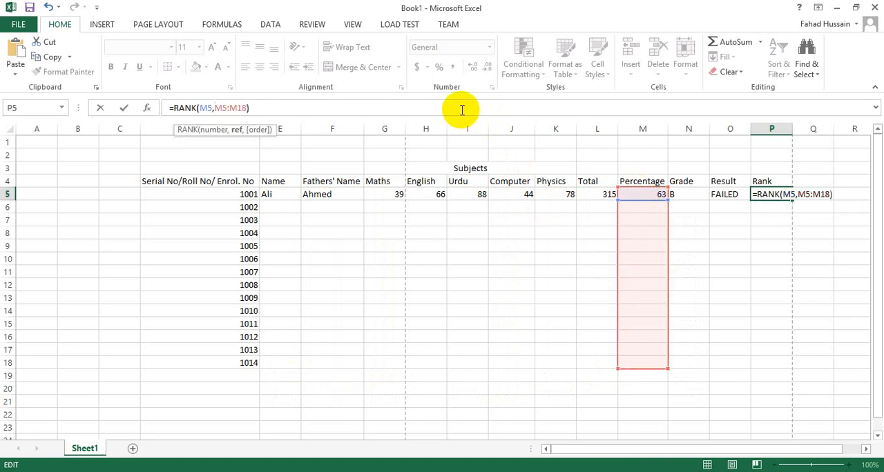
pyautogui.write('$')
pyautogui.press('Right')
pyautogui.write('$')
pyautogui.press('Right')
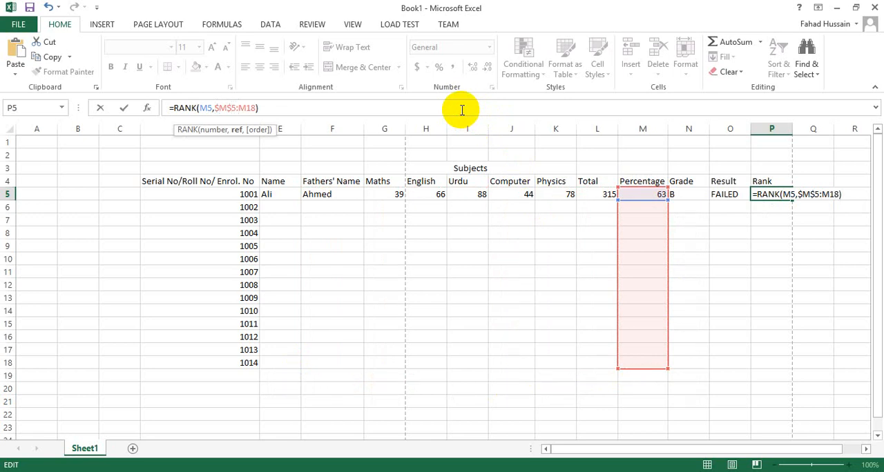
pyautogui.write('$')
pyautogui.press('Right')
pyautogui.write('$')
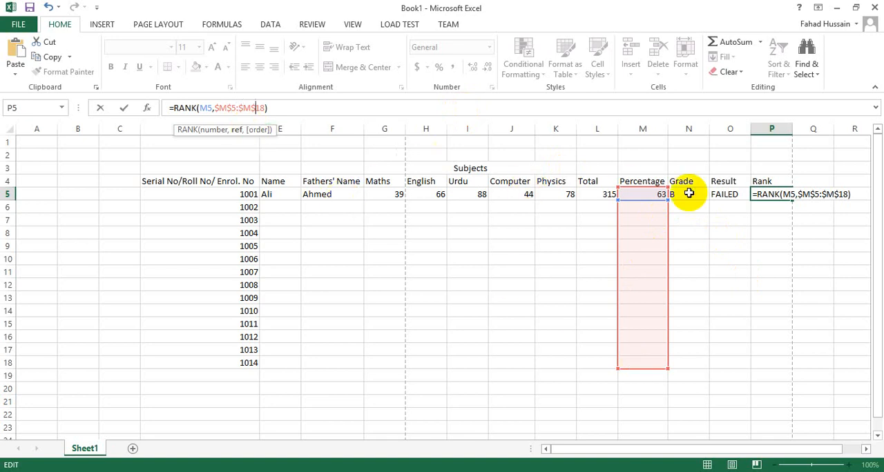
# Enter the rank formula and copy the percentage, grade, result and rank formulas from M5:P5 down to row 19
pyautogui.click(310, 114)
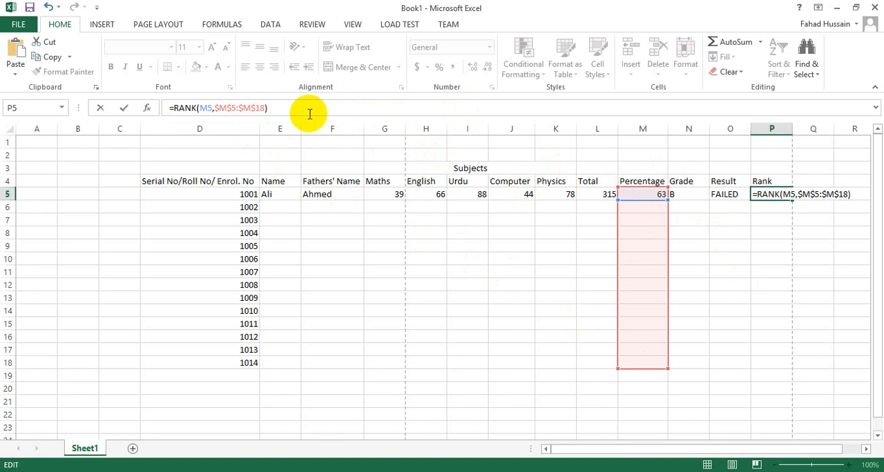
pyautogui.press('Return')
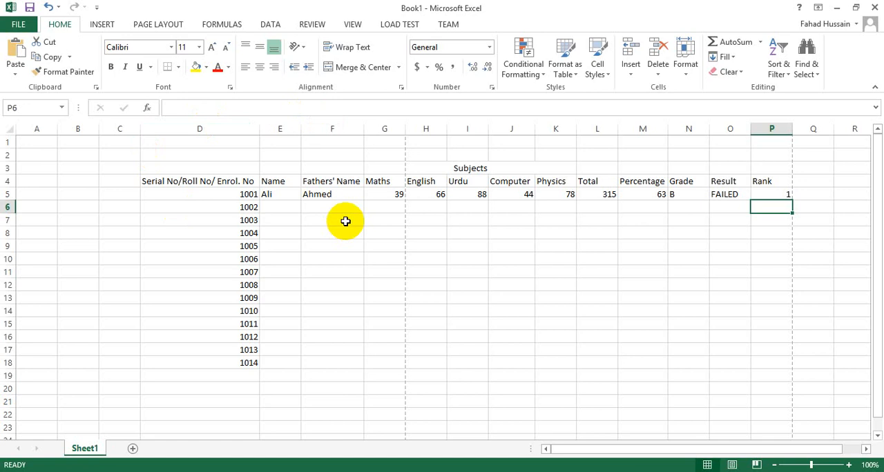
pyautogui.moveTo(643, 194); pyautogui.dragTo(788, 379)
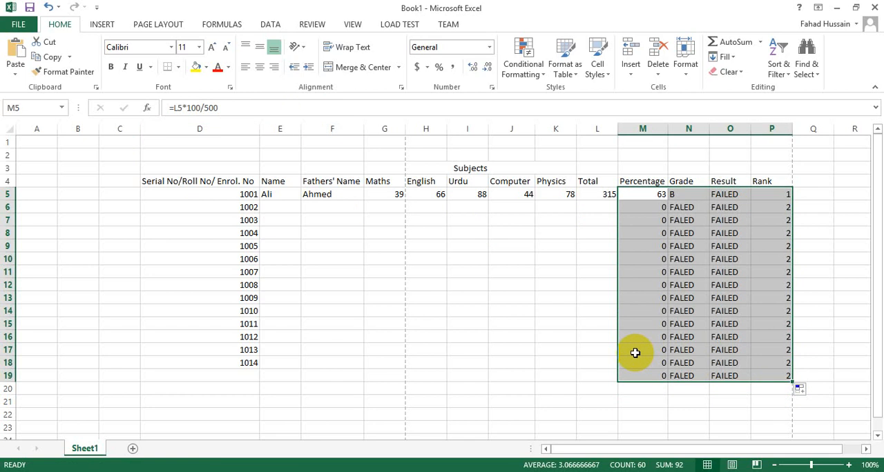
# Enter the marks 88, 66, 33, 22 and 44 in G6:K6 and the value 88 in Total cell L6
pyautogui.click(378, 211)
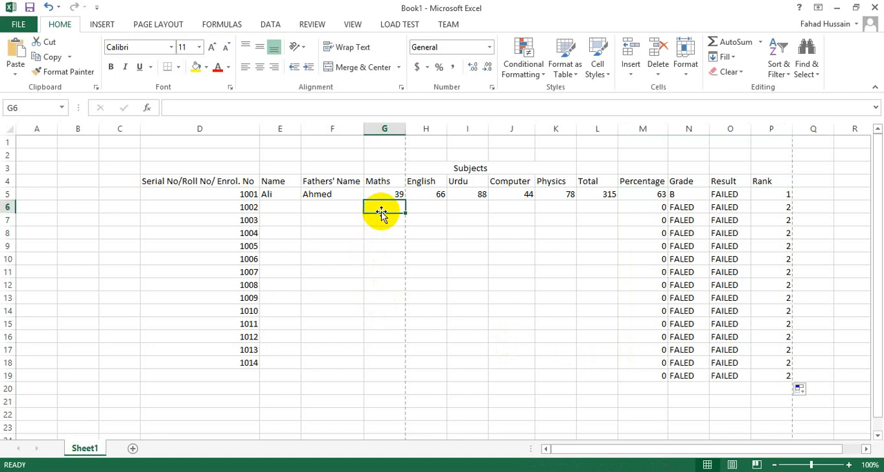
pyautogui.write('88')
pyautogui.press('Tab')
pyautogui.write('66')
pyautogui.press('Tab')
pyautogui.write('33')
pyautogui.press('Tab')
pyautogui.write('22')
pyautogui.press('Tab')
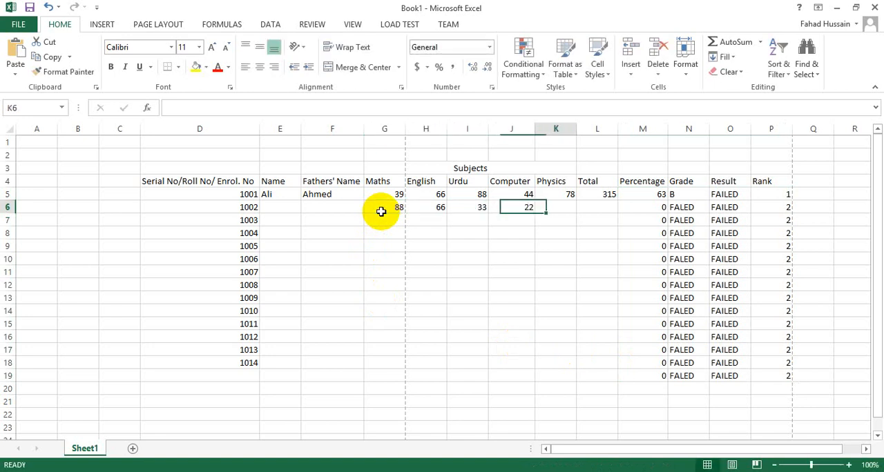
pyautogui.write('44')
pyautogui.press('Tab')
pyautogui.write('88')
pyautogui.press('Return')
# Fill row 7 with the marks Physics 66, Computer 55, Urdu 88, English 77 and Maths 55
pyautogui.press('Down')
pyautogui.press('Left')
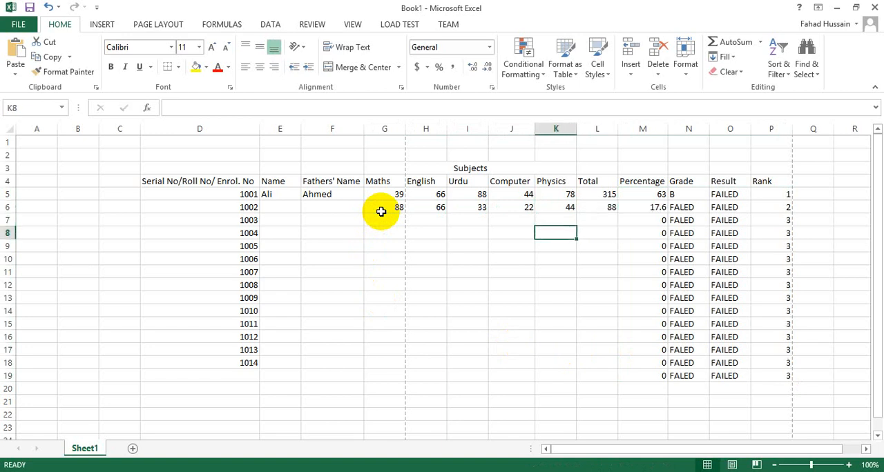
pyautogui.press('Up')
pyautogui.write('66')
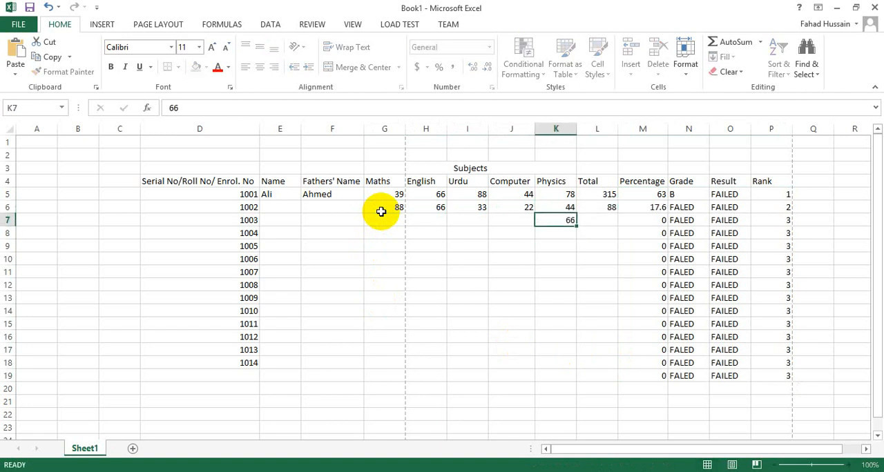
pyautogui.press('Left')
pyautogui.write('55')
pyautogui.press('Left')
pyautogui.write('88')
pyautogui.press('Left')
pyautogui.write('77')
pyautogui.press('Left')
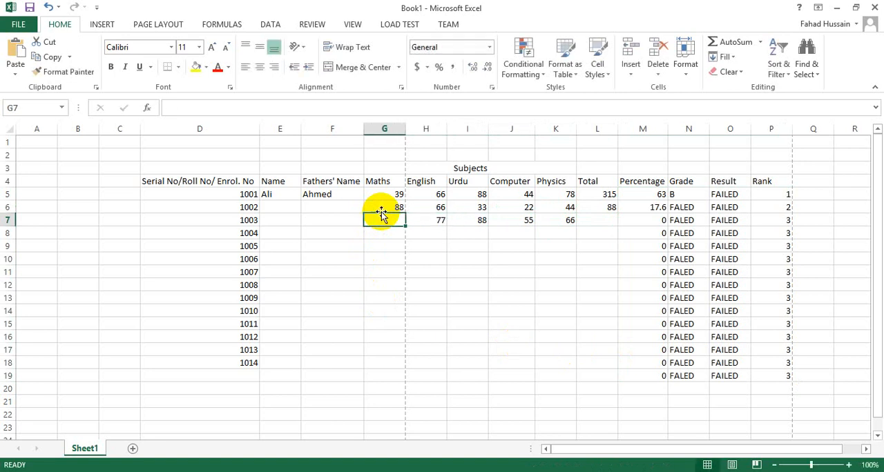
pyautogui.write('55')
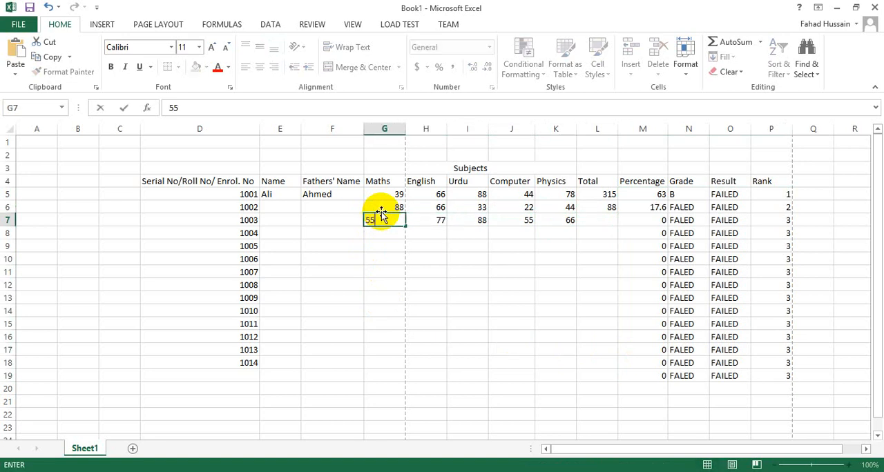
pyautogui.press('Return')
# Enter the Maths marks 36 in G8 and 5 in G9, and the English mark 36 in H9
pyautogui.write('36')
pyautogui.press('Return')
pyautogui.write('5')
pyautogui.press('Right')
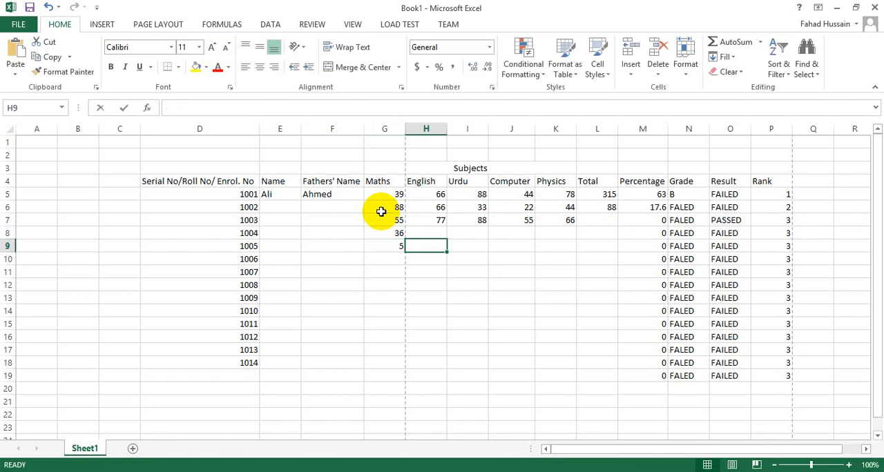
pyautogui.write('36')
pyautogui.press('Up')
# Complete row 8 with the marks English 88, Urdu 66, Computer 33 and Physics 99
pyautogui.write('88')
pyautogui.hotkey('ctrl', 'Return')
pyautogui.press('Right')
pyautogui.write('66')
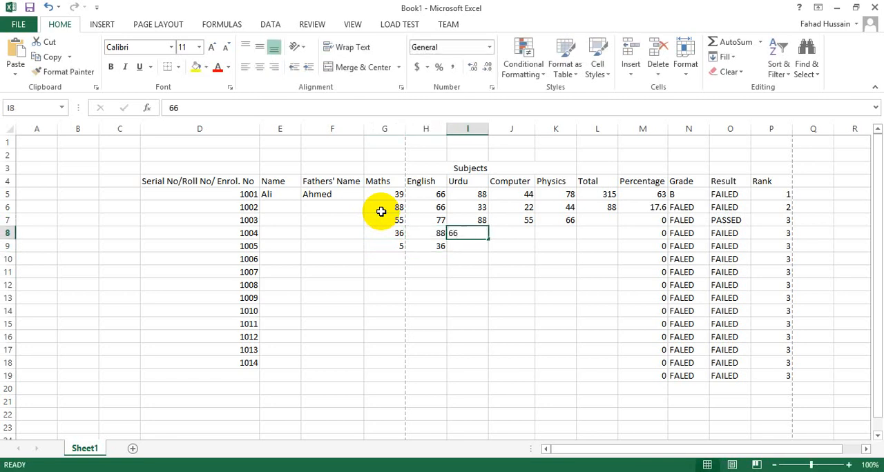
pyautogui.press('Right')
pyautogui.write('33')
pyautogui.press('Right')
pyautogui.write('99')
pyautogui.press('Right')
pyautogui.write('88')
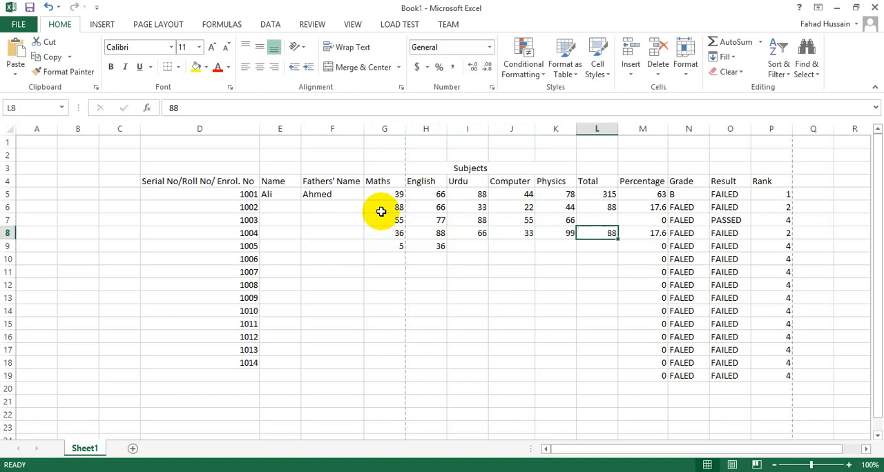
pyautogui.press('Right')
pyautogui.write('55')
pyautogui.press('Right')
pyautogui.press('Down')
pyautogui.hotkey('ctrl', 'z')
pyautogui.hotkey('ctrl', 'z')
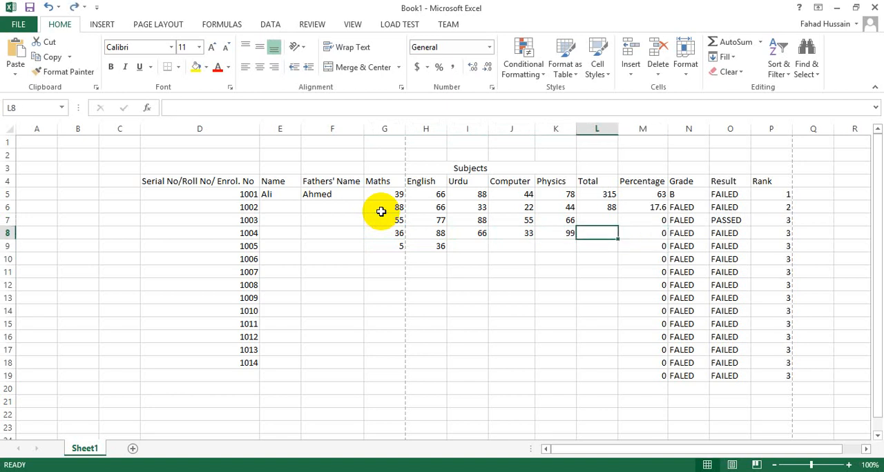
# Copy the Total value in L6 down the column to row 19
pyautogui.click(596, 209)
pyautogui.moveTo(625, 298); pyautogui.dragTo(629, 381)
pyautogui.click(457, 246)
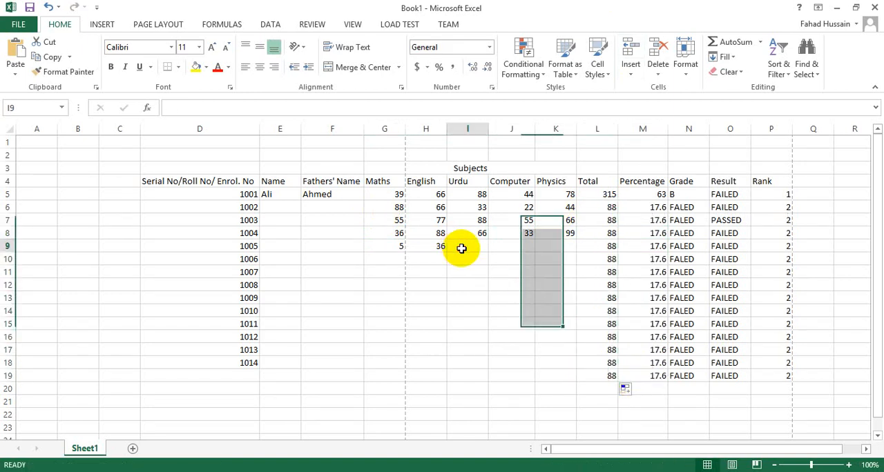
# Copy the SUM formula for the Total in L5 down the column to row 19
pyautogui.click(603, 193)
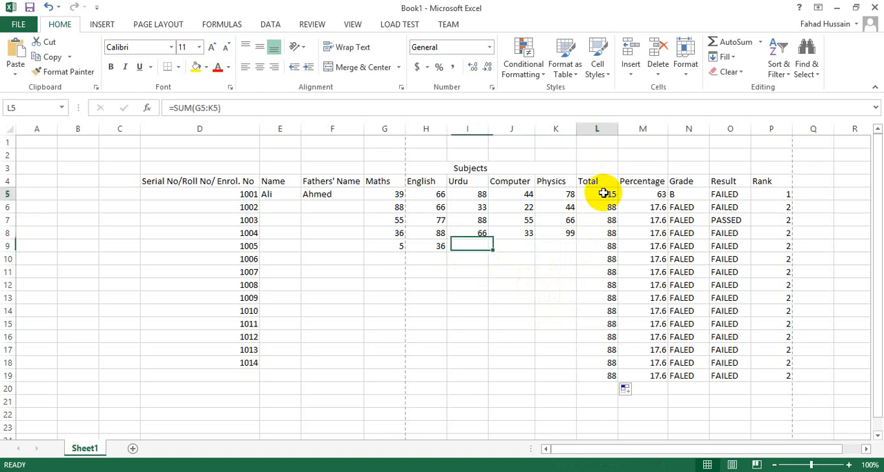
pyautogui.moveTo(618, 203); pyautogui.dragTo(632, 383)
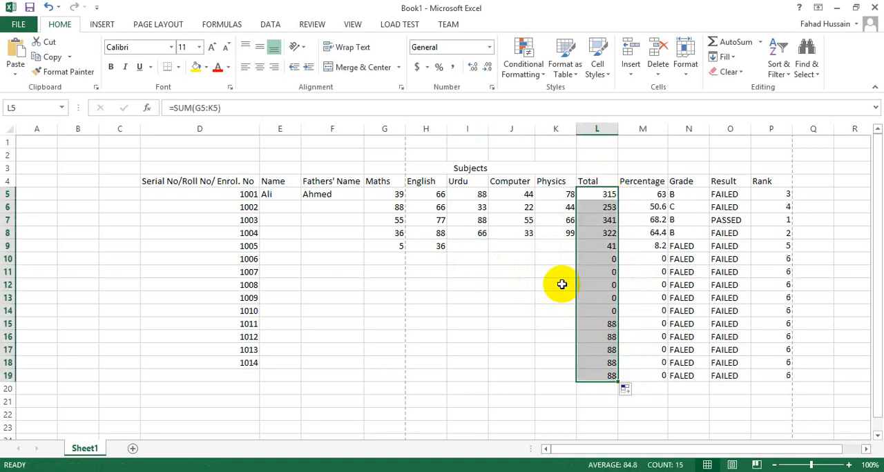
# Complete row 9 with the marks Urdu 55, Computer 66 and Physics 88
pyautogui.click(473, 253)
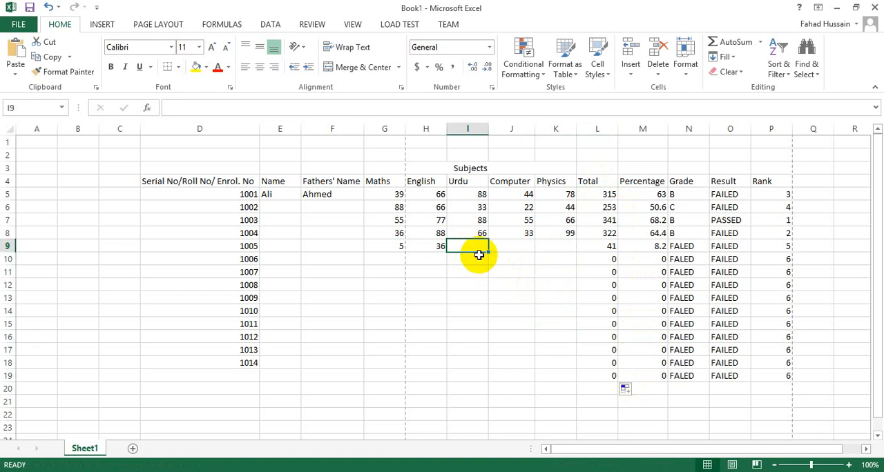
pyautogui.write('55')
pyautogui.hotkey('ctrl', 'Return')
pyautogui.press('Tab')
pyautogui.write('66')
pyautogui.hotkey('ctrl', 'Return')
pyautogui.press('Tab')
pyautogui.write('88')
pyautogui.press('Return')
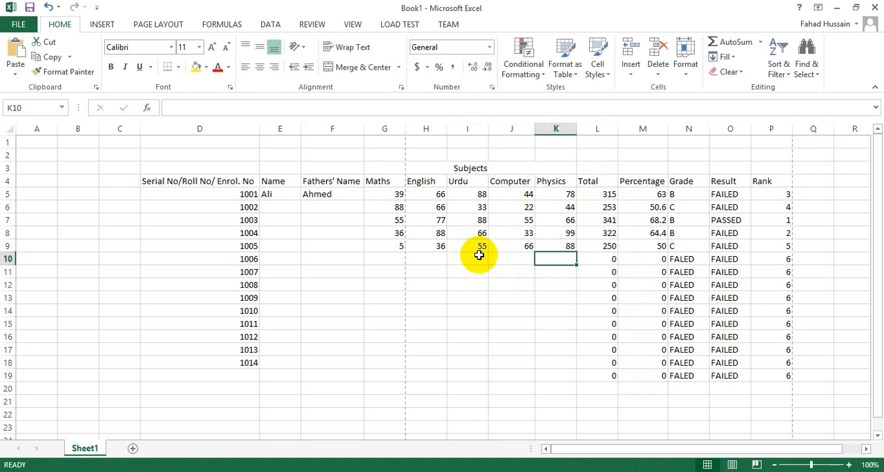
# Enter the marks Physics 99, Computer 88 and Urdu 77 in row 10
pyautogui.write('99')
pyautogui.press('Left')
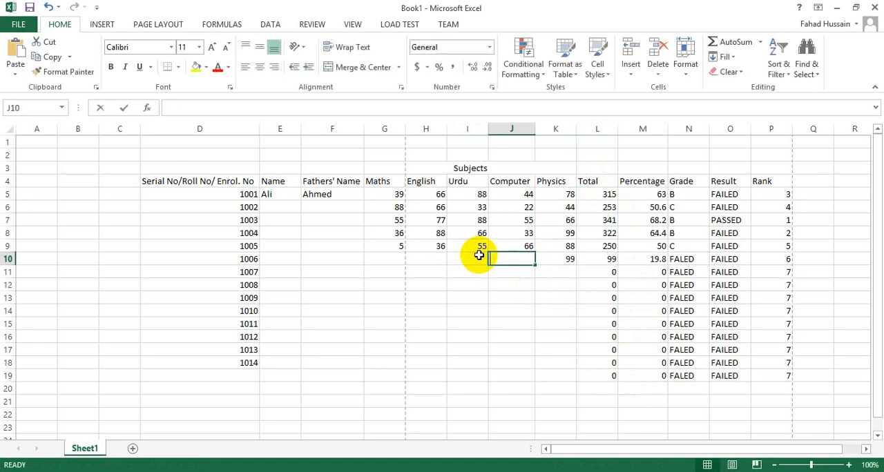
pyautogui.write('88')
pyautogui.press('Left')
pyautogui.write('77')
pyautogui.press('Left')
# Complete row 10 with the English mark 22 in H10 and the Maths mark 66 in G10
pyautogui.write('414')
pyautogui.press('Left')
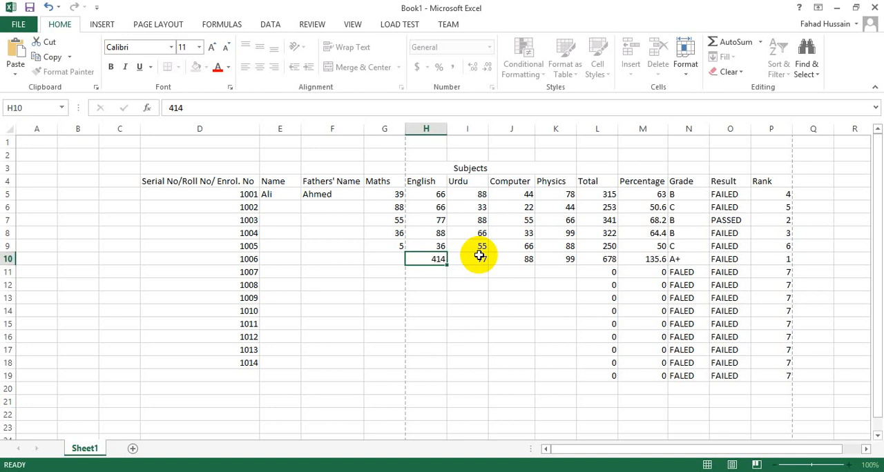
pyautogui.press('Right')
pyautogui.press('F2')
pyautogui.write('22')
pyautogui.hotkey('ctrl', 'Return')
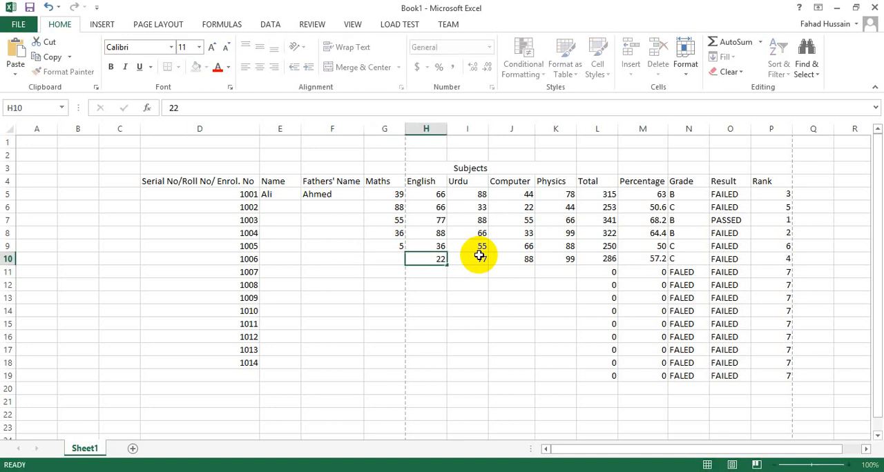
pyautogui.press('Left')
pyautogui.write('66')
pyautogui.hotkey('ctrl', 'Return')
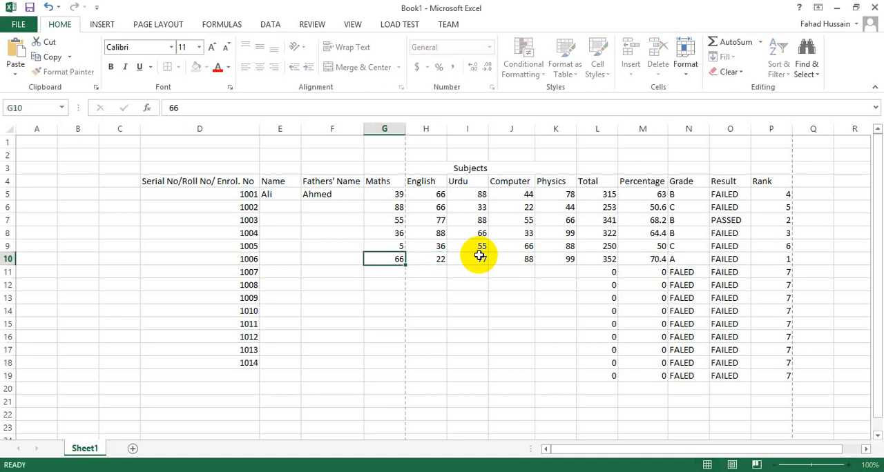
pyautogui.press('Down')
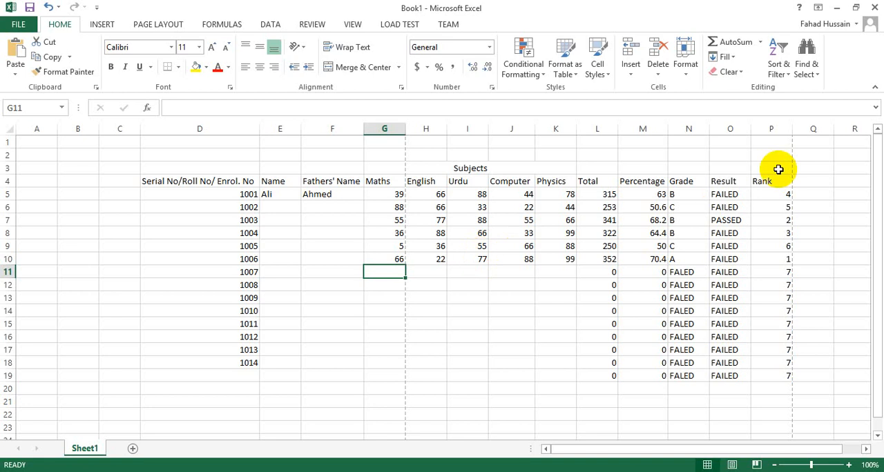
# Select the Result cells from O5 down to O9 to review the students' outcomes
pyautogui.moveTo(732, 197); pyautogui.dragTo(730, 249)
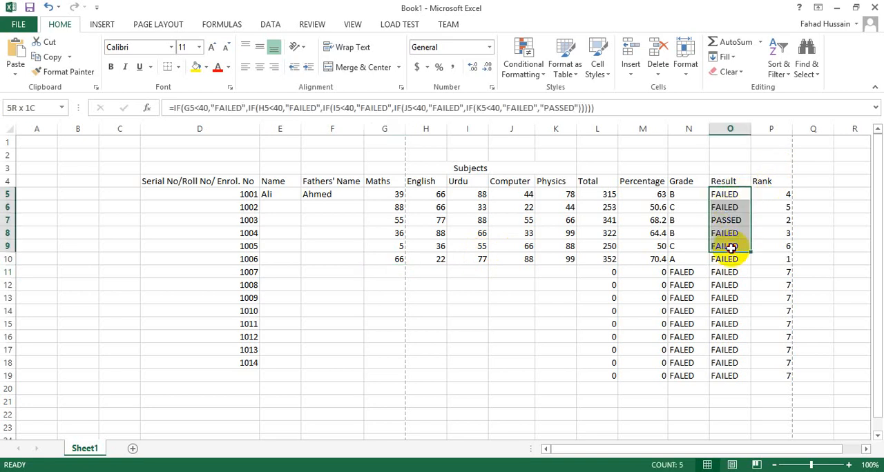